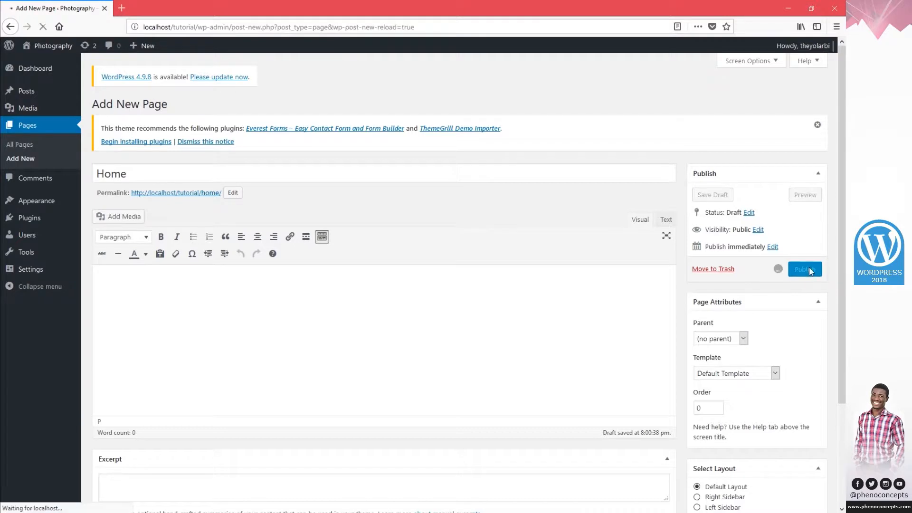
# Add a new page titled About Us and publish it.
pyautogui.click(159, 105)
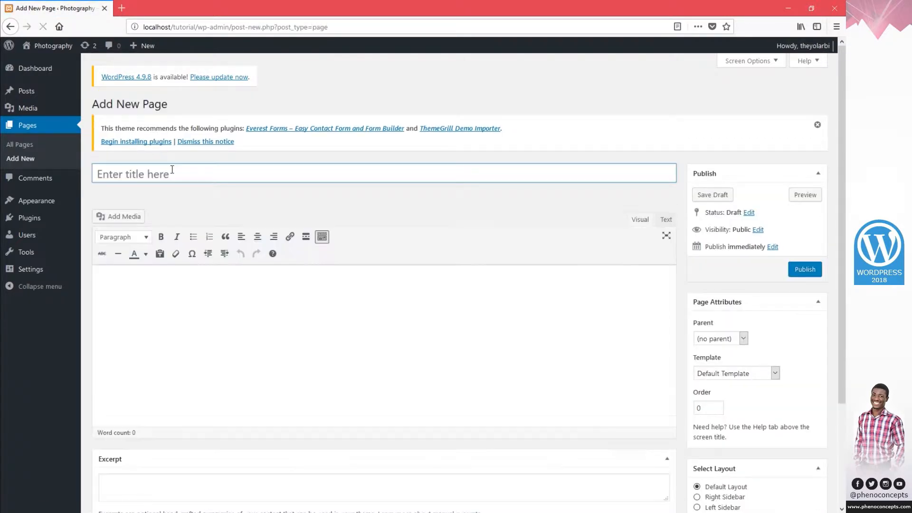
pyautogui.write('About Us')
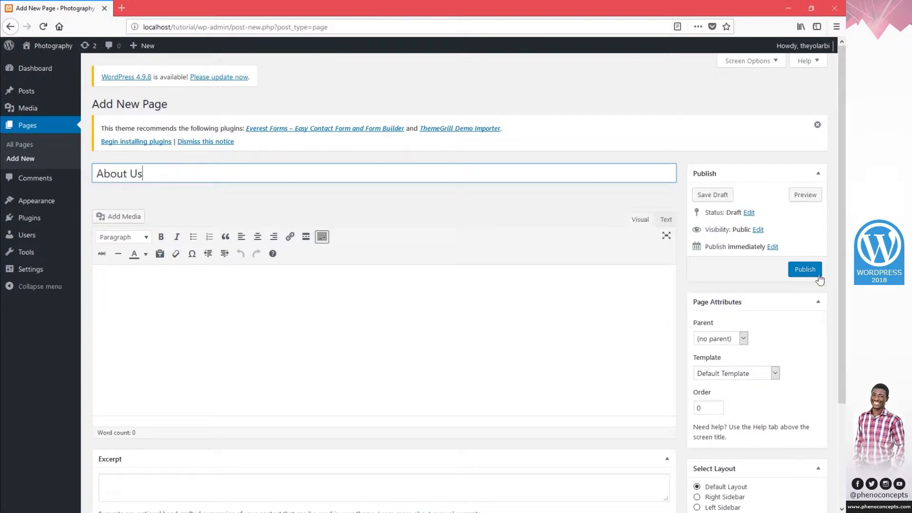
pyautogui.click(805, 270)
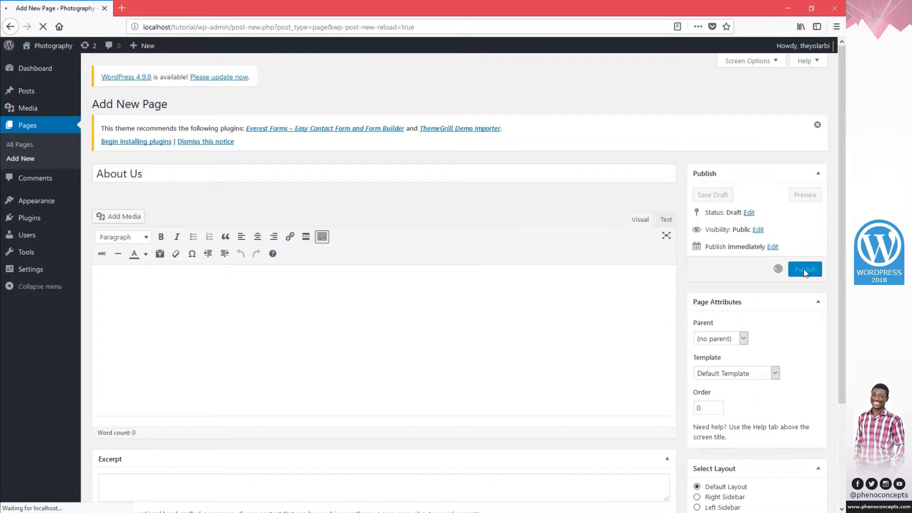
# Switch to the Web Details document in Word and examine the sub-pages planned under ABOUT US, including the CODE OF CONDUCT items.
pyautogui.hotkey('alt', 'Tab')
pyautogui.hotkey('alt', 'Tab')
pyautogui.hotkey('alt', 'Tab')
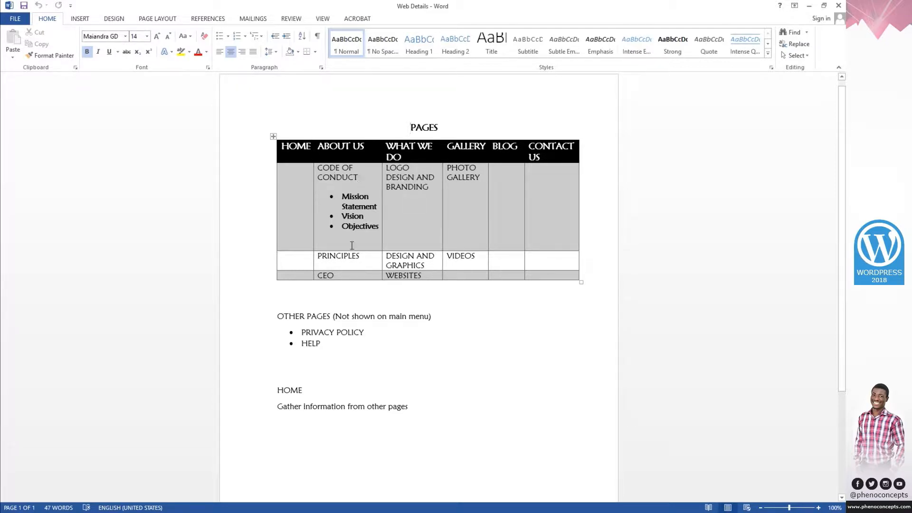
pyautogui.click(361, 276)
pyautogui.click(342, 177)
pyautogui.tripleClick(344, 176)
pyautogui.click(361, 216)
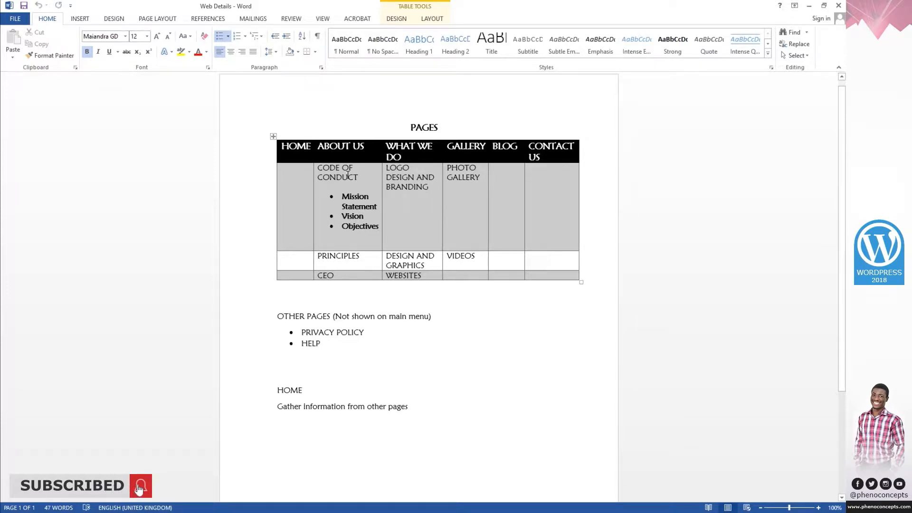
pyautogui.moveTo(358, 177); pyautogui.dragTo(320, 169)
pyautogui.click(325, 169)
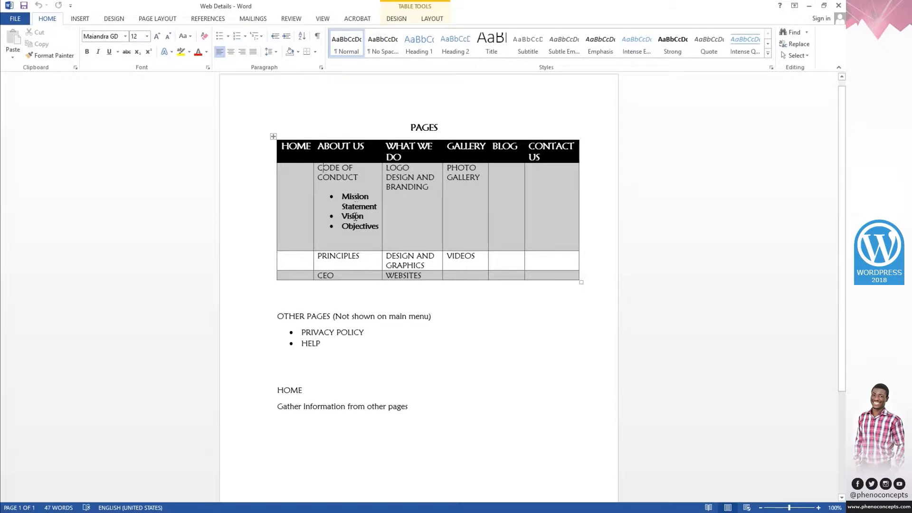
pyautogui.hotkey('alt', 'Tab')
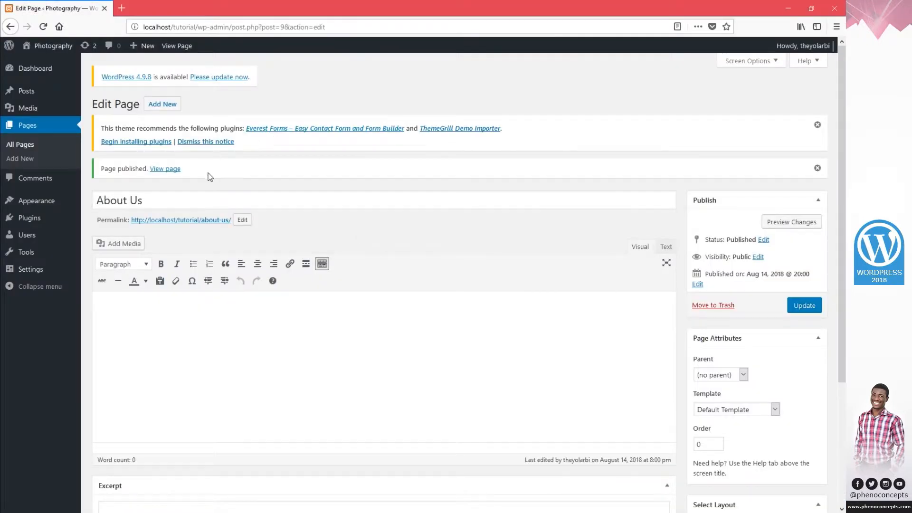
# Back in WordPress, add a new page titled Mission Statement and publish it.
pyautogui.click(162, 105)
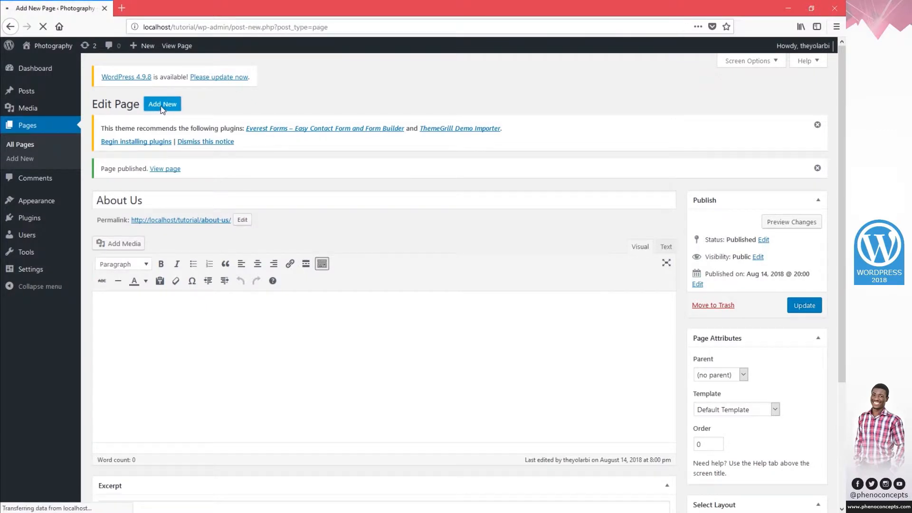
pyautogui.write('Mis')
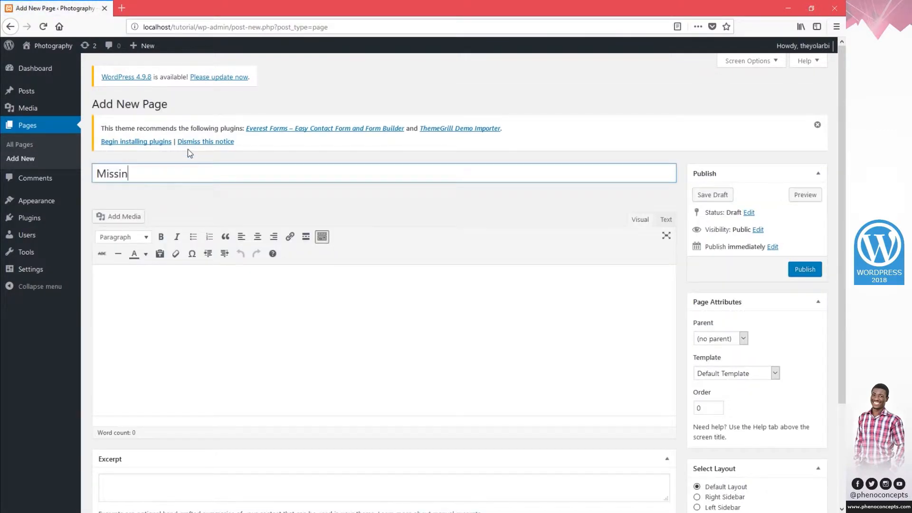
pyautogui.write('sion Statement')
pyautogui.click(804, 274)
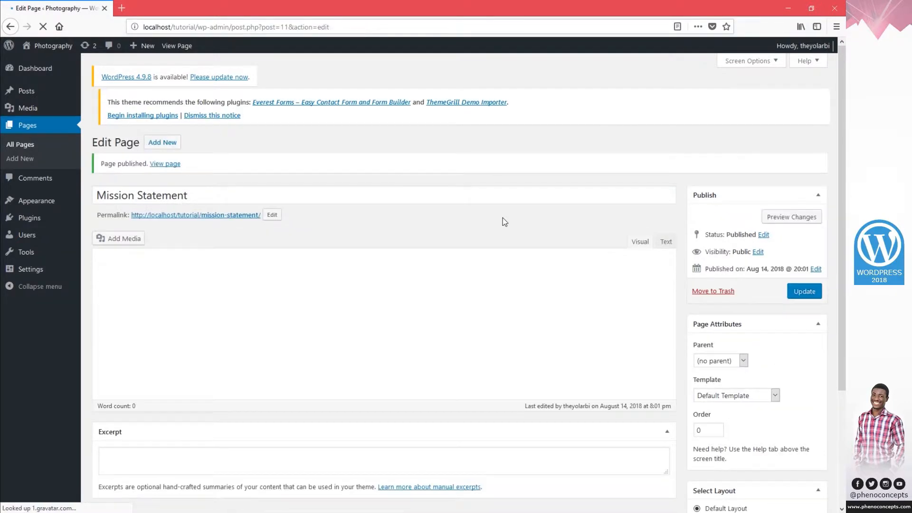
# Open several blank new-page editors in separate browser tabs for the remaining pages.
pyautogui.middleClick(162, 106)
pyautogui.middleClick(162, 106)
pyautogui.middleClick(162, 109)
pyautogui.middleClick(161, 109)
pyautogui.middleClick(162, 109)
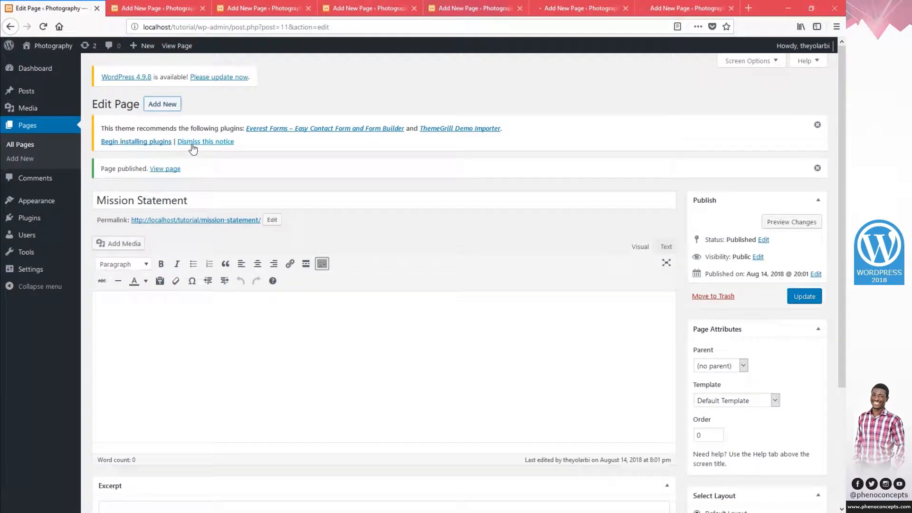
# Check the page plan in Word and publish a new WordPress page titled Vision.
pyautogui.hotkey('alt', 'Tab')
pyautogui.hotkey('alt', 'Tab')
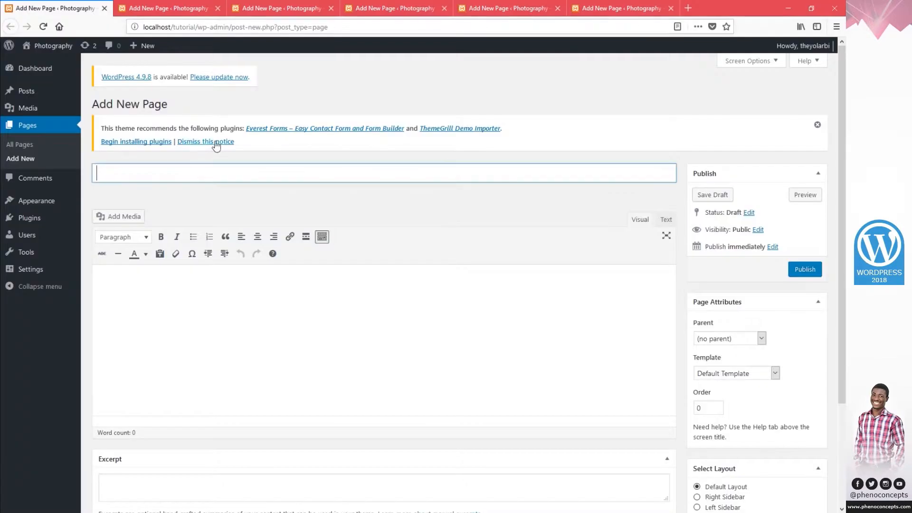
pyautogui.write('Vision')
pyautogui.click(810, 270)
# Consult the Word page plan again and publish a page titled Objectives from the next blank editor.
pyautogui.hotkey('alt', 'Tab')
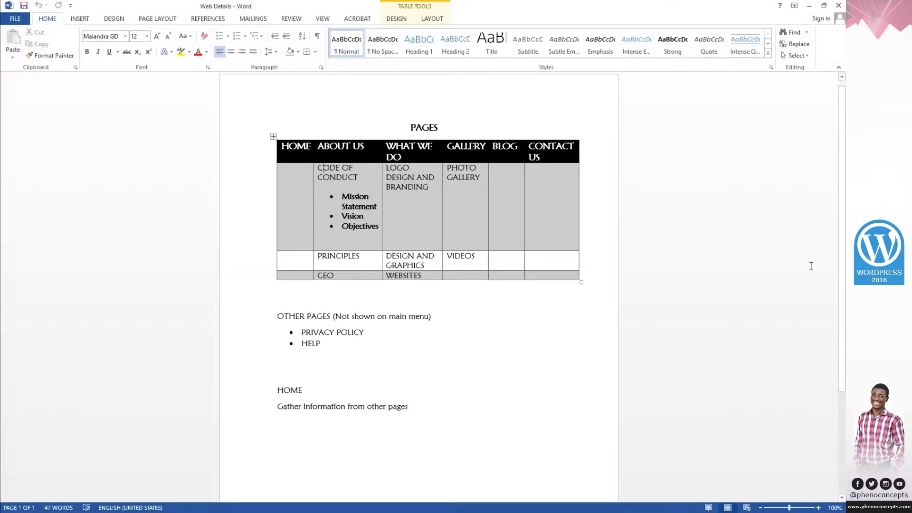
pyautogui.hotkey('alt', 'Tab')
pyautogui.write('Objectives')
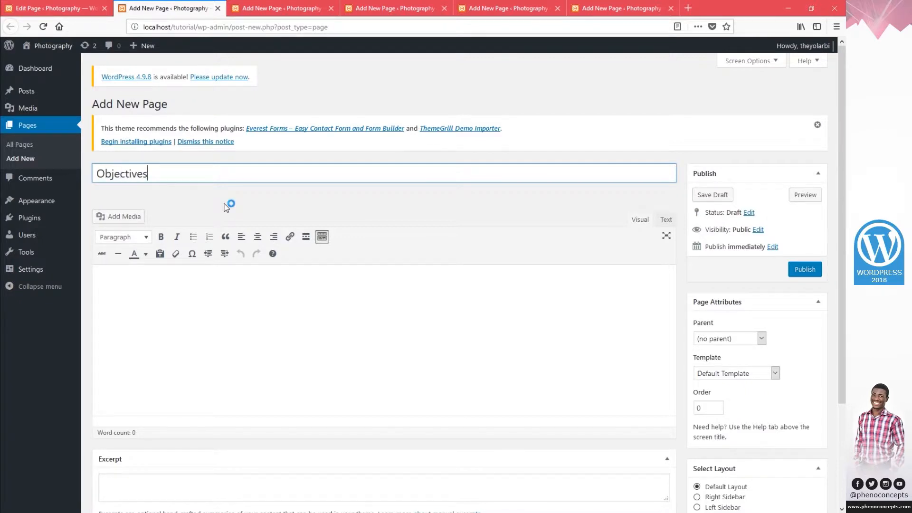
pyautogui.click(803, 270)
# Look up the entry after Objectives in the Word plan and publish a page titled PRINCIPLES.
pyautogui.hotkey('alt', 'Tab')
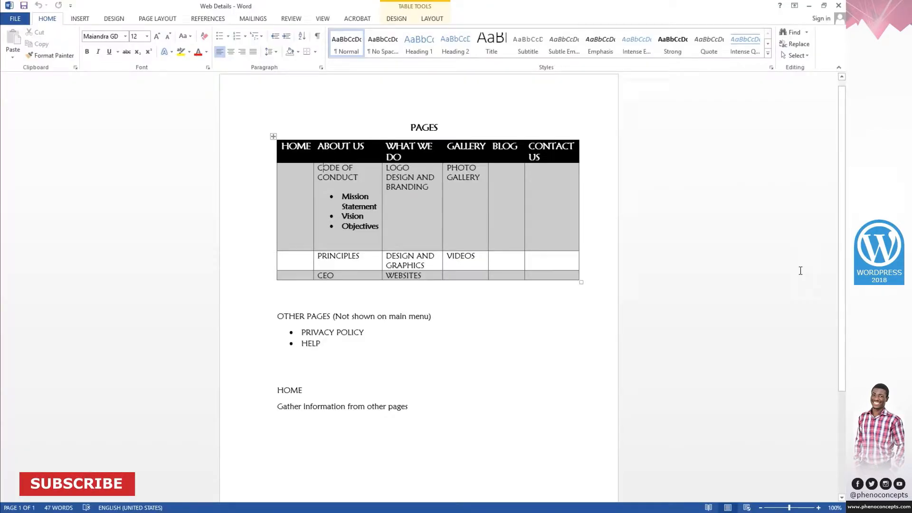
pyautogui.hotkey('alt', 'Tab')
pyautogui.hotkey('ctrl', 'Tab')
pyautogui.click(269, 173)
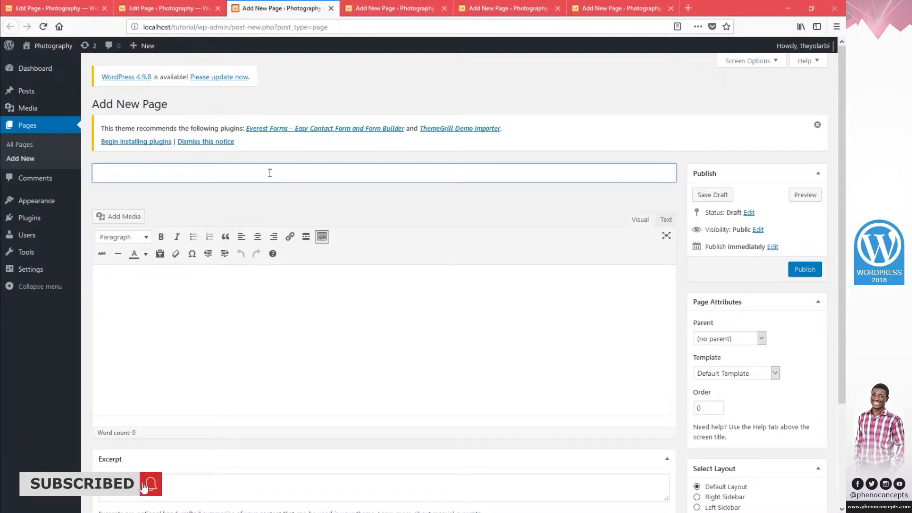
pyautogui.write('PRINCIPLES')
pyautogui.press('Return')
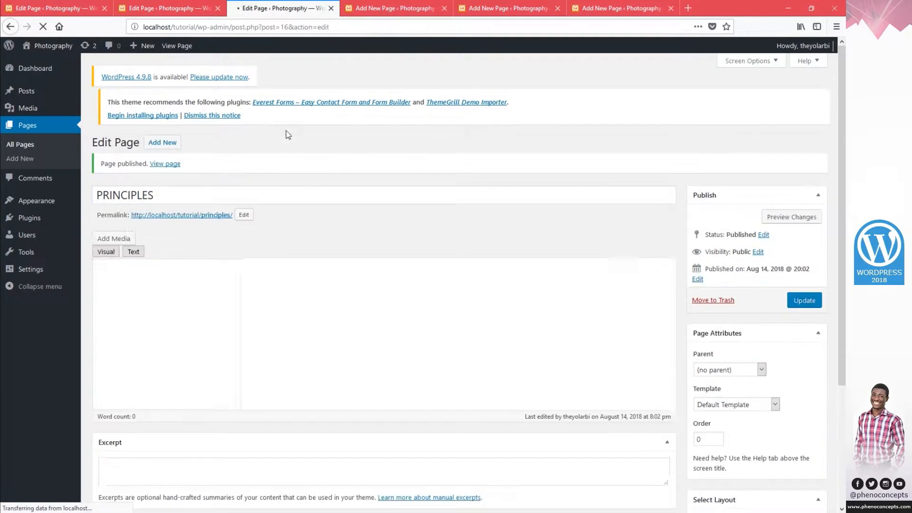
# Title the next blank page CEO and submit it for publishing.
pyautogui.hotkey('ctrl', 'Tab')
pyautogui.click(274, 167)
pyautogui.write('CEO')
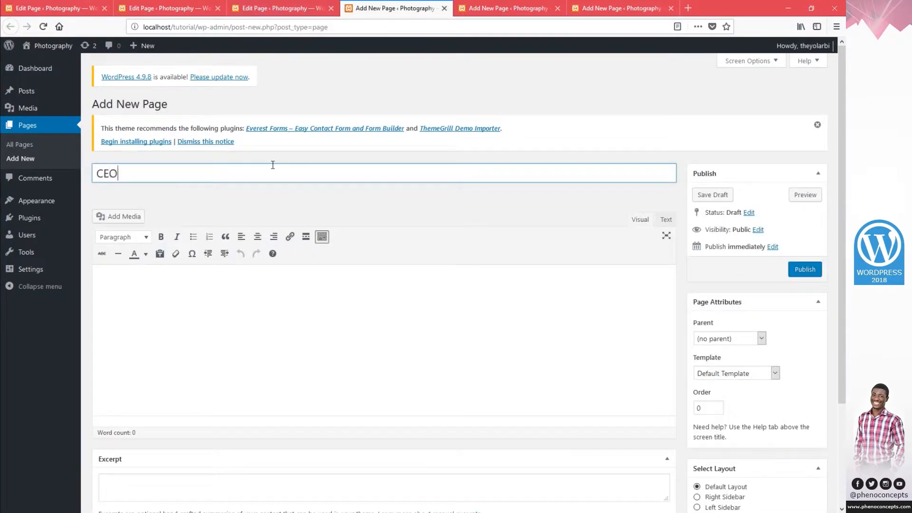
pyautogui.click(803, 270)
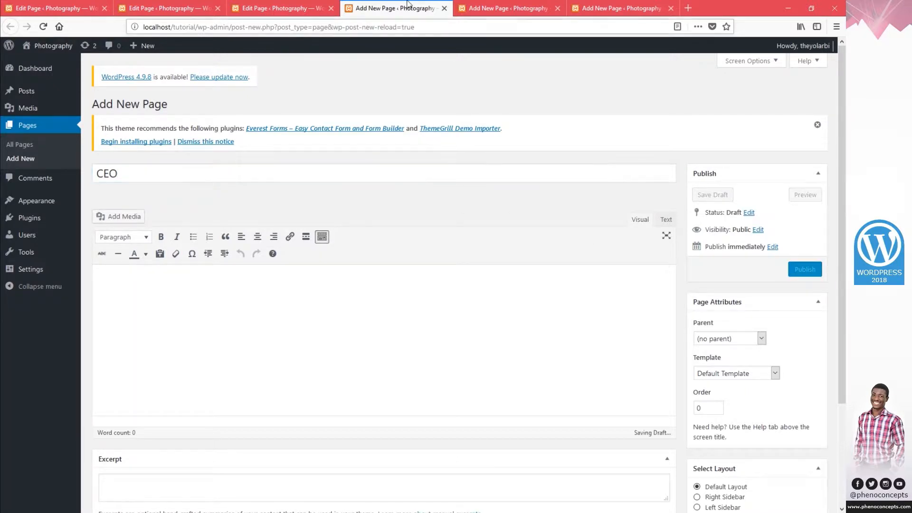
# In the Word page plan, delete the three sub-page entries under WHAT WE DO.
pyautogui.click(504, 8)
pyautogui.hotkey('alt', 'Tab')
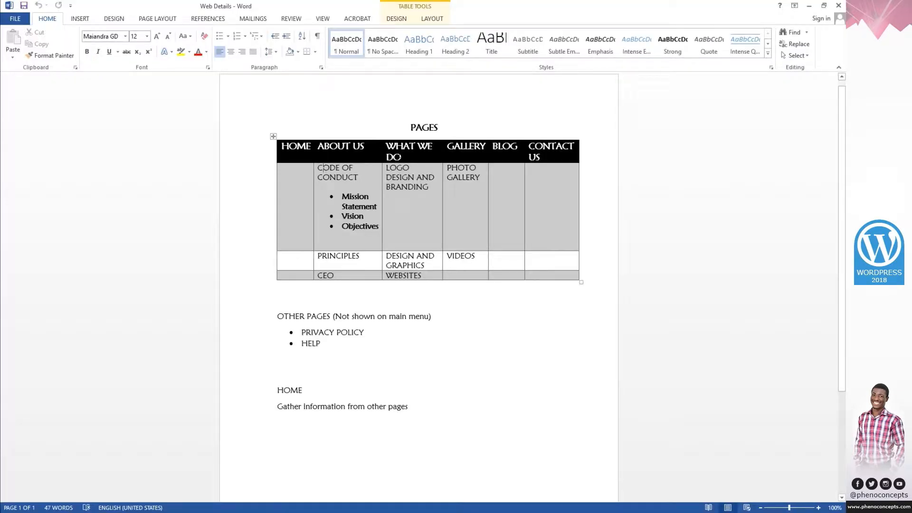
pyautogui.moveTo(420, 276); pyautogui.dragTo(396, 187)
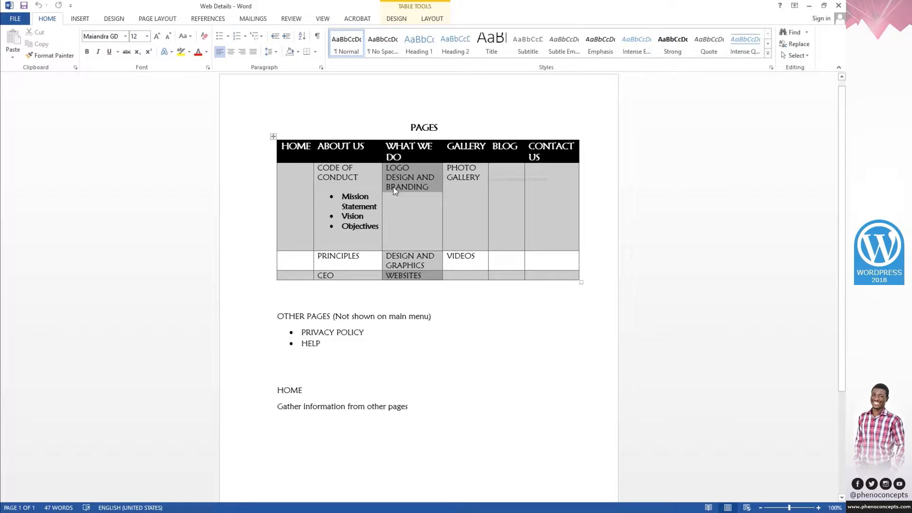
pyautogui.press('Delete')
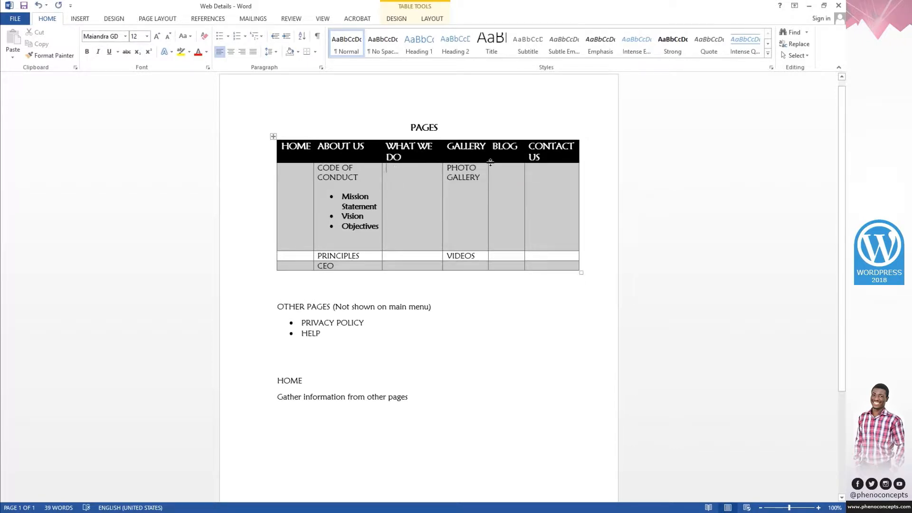
pyautogui.hotkey('alt', 'Tab')
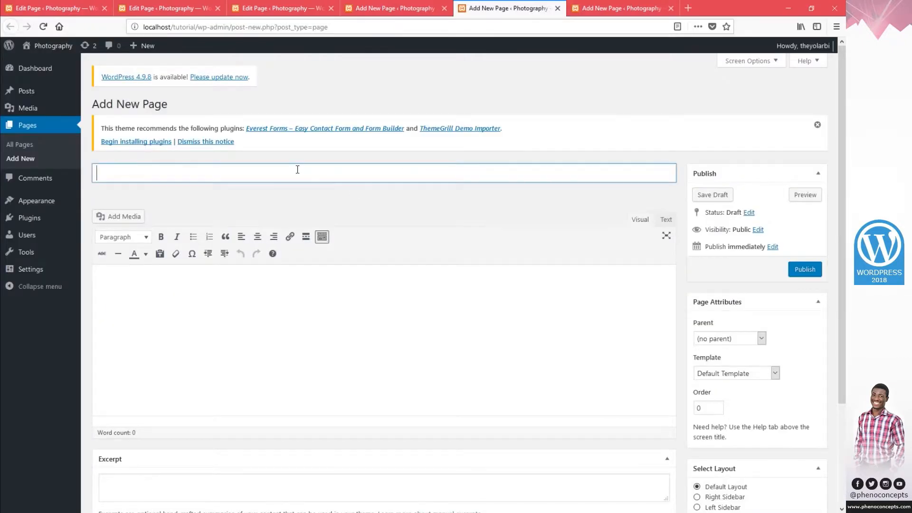
pyautogui.write('WHAT WE DO')
pyautogui.press('BackSpace')
pyautogui.press('BackSpace')
pyautogui.press('BackSpace')
pyautogui.press('BackSpace')
pyautogui.press('BackSpace')
pyautogui.press('BackSpace')
pyautogui.press('BackSpace')
pyautogui.press('BackSpace')
pyautogui.press('BackSpace')
# Check the Word plan for the next main page and publish a WordPress page titled GALLERY.
pyautogui.hotkey('alt', 'Tab')
pyautogui.hotkey('alt', 'Tab')
pyautogui.write('GALLER')
# Title the last blank page BLOG and publish it.
pyautogui.hotkey('ctrl', 'Tab')
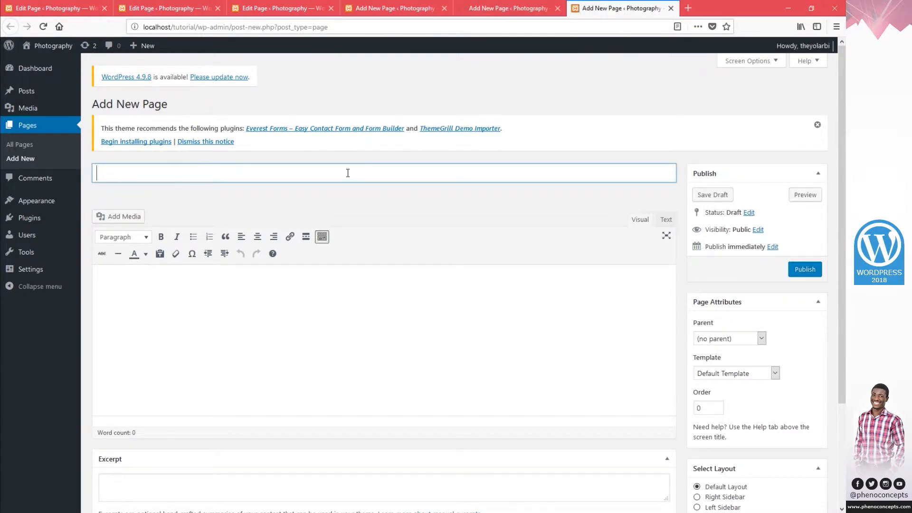
pyautogui.write('BLO')
pyautogui.click(805, 269)
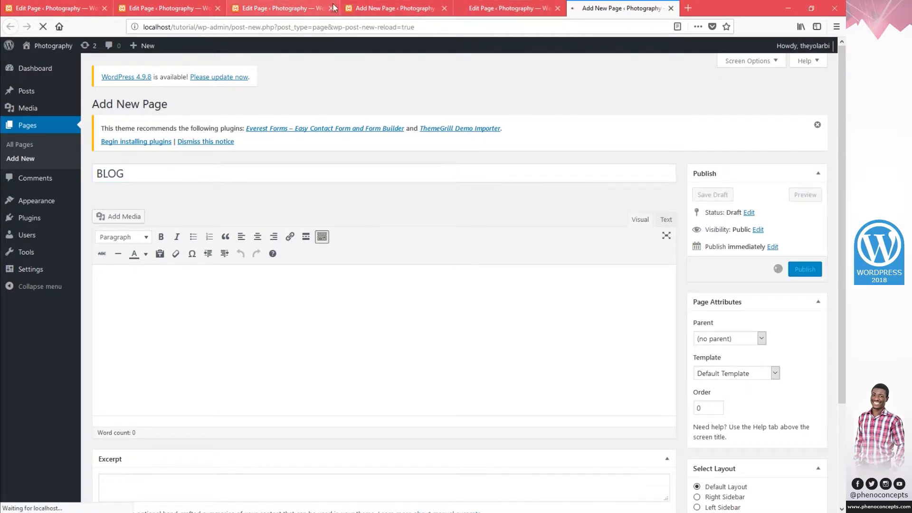
# Check the open page editors, return to the CEO draft and publish it.
pyautogui.click(398, 8)
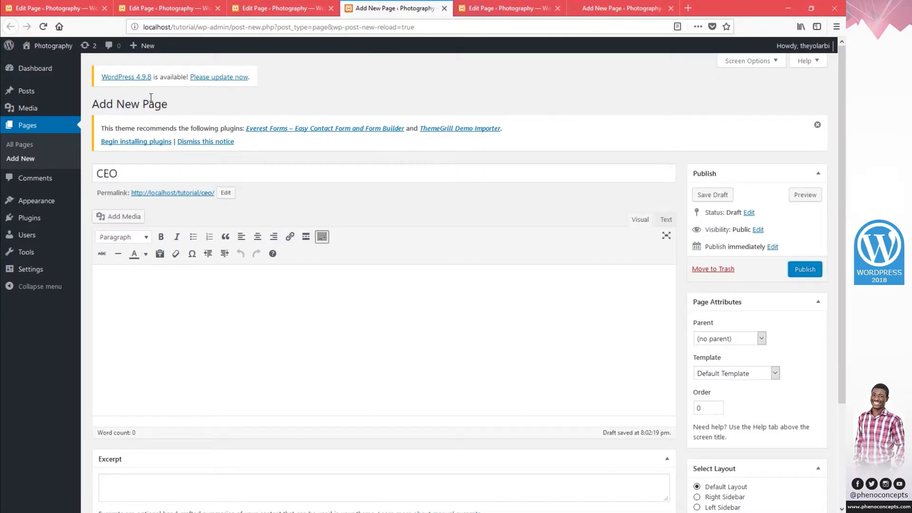
pyautogui.click(166, 8)
pyautogui.click(280, 8)
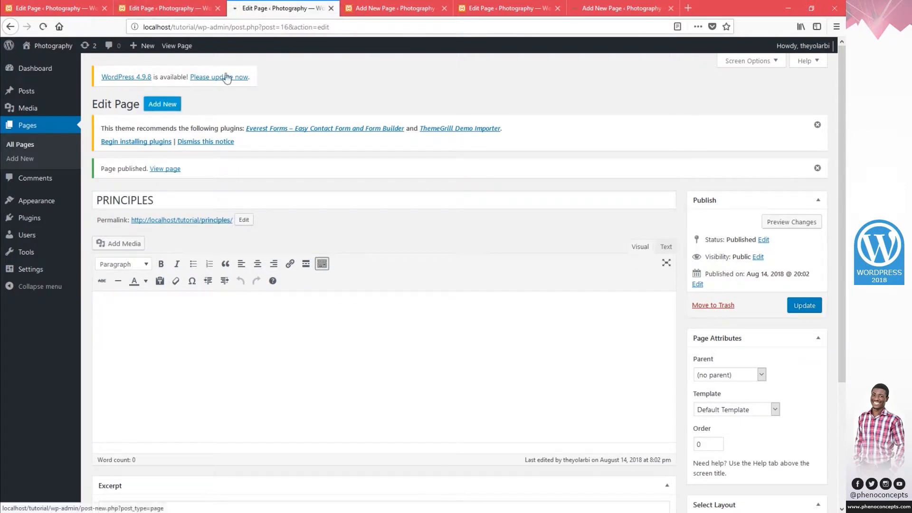
pyautogui.click(398, 8)
pyautogui.click(805, 268)
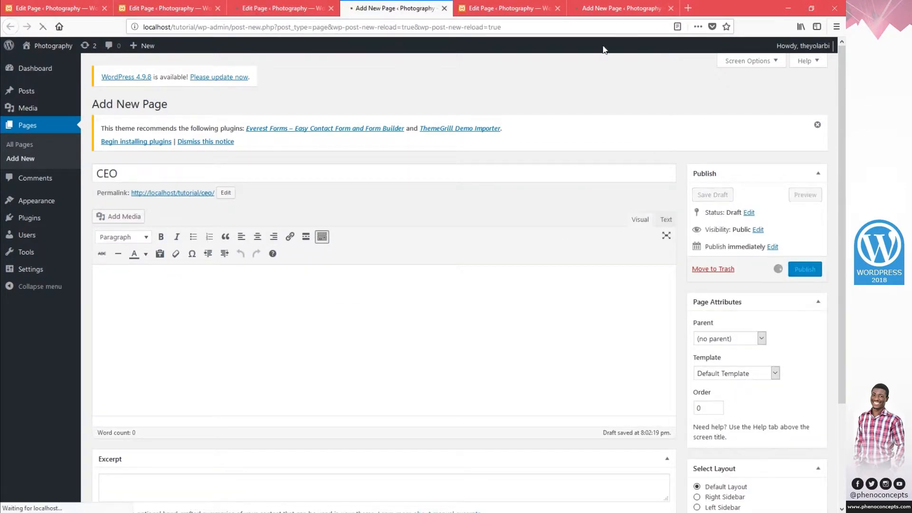
# Close the browser tabs of the other finished pages, keeping only the CEO page open.
pyautogui.click(104, 8)
pyautogui.click(104, 8)
pyautogui.click(104, 8)
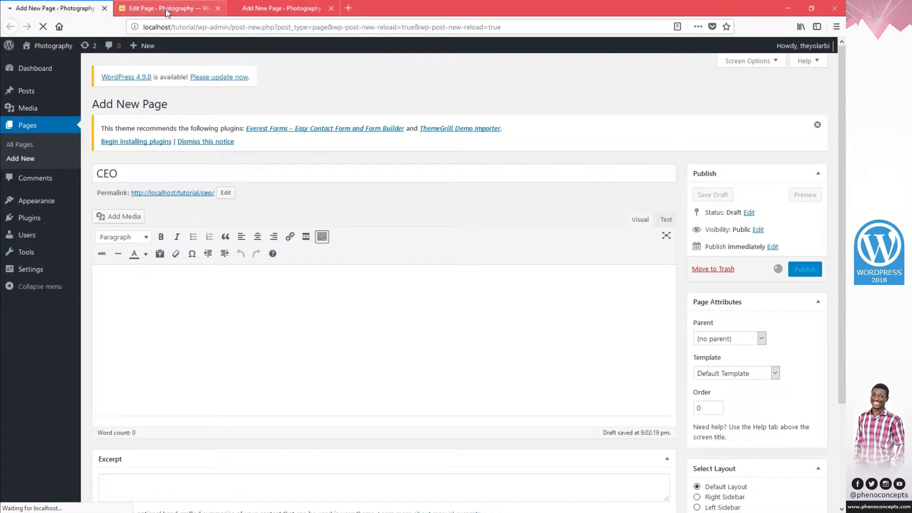
pyautogui.click(219, 8)
pyautogui.click(212, 10)
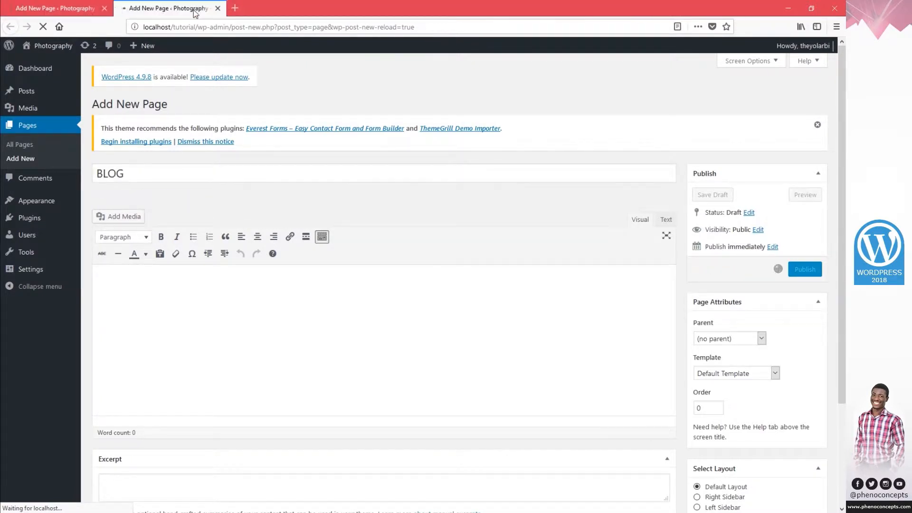
pyautogui.click(218, 9)
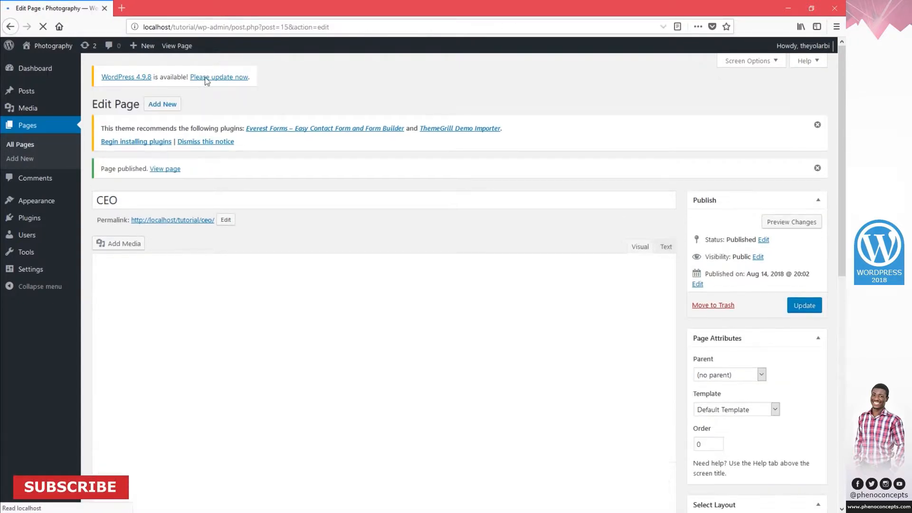
# Publish a new page titled CONTACT US and review the list of all pages.
pyautogui.click(164, 105)
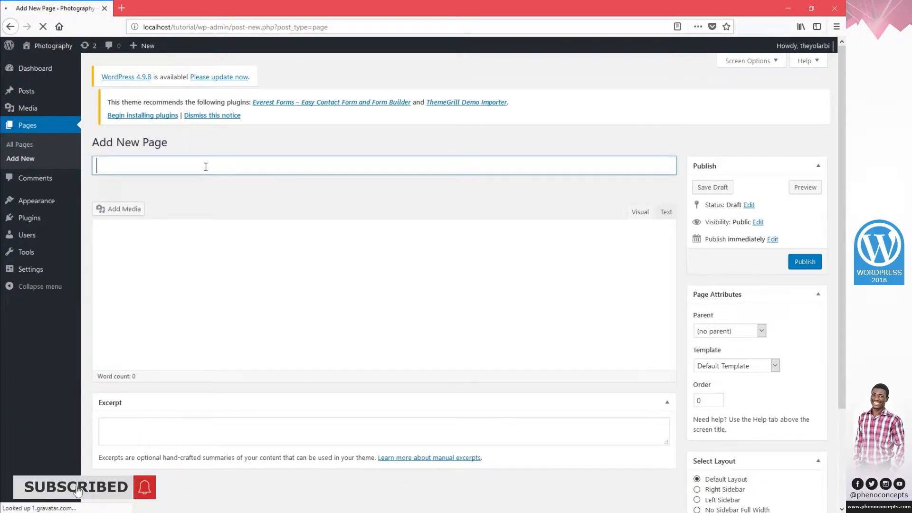
pyautogui.write('CONTACT US')
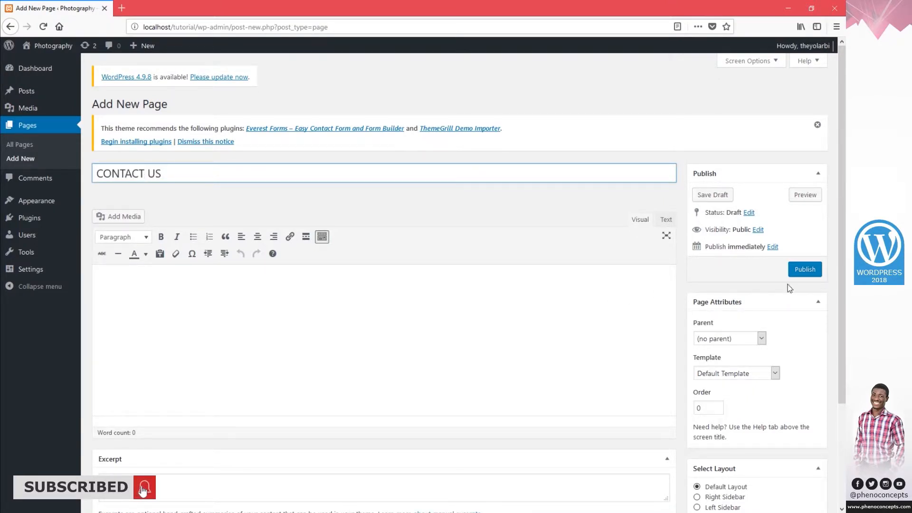
pyautogui.click(804, 269)
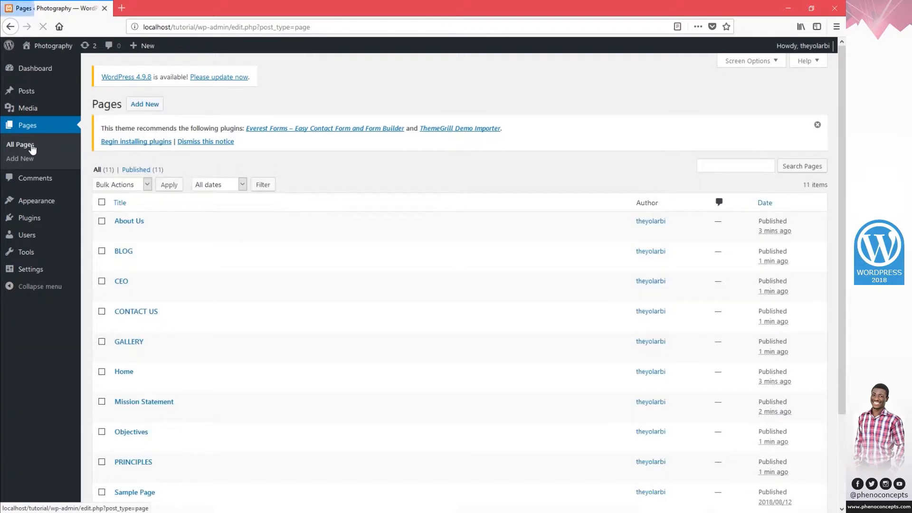
pyautogui.scroll(-3, 375, 237)
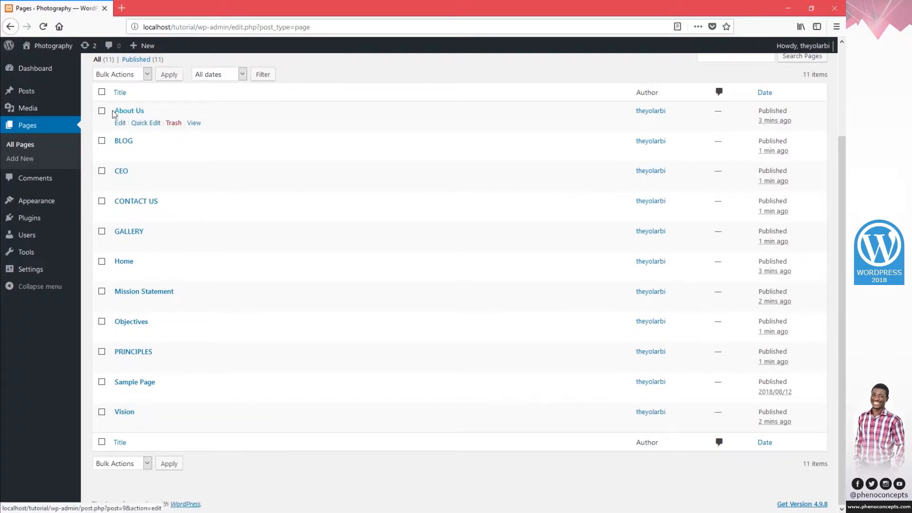
# Open the About Us page for editing in a new browser tab and switch to it.
pyautogui.rightClick(138, 114)
pyautogui.click(177, 120)
pyautogui.click(168, 8)
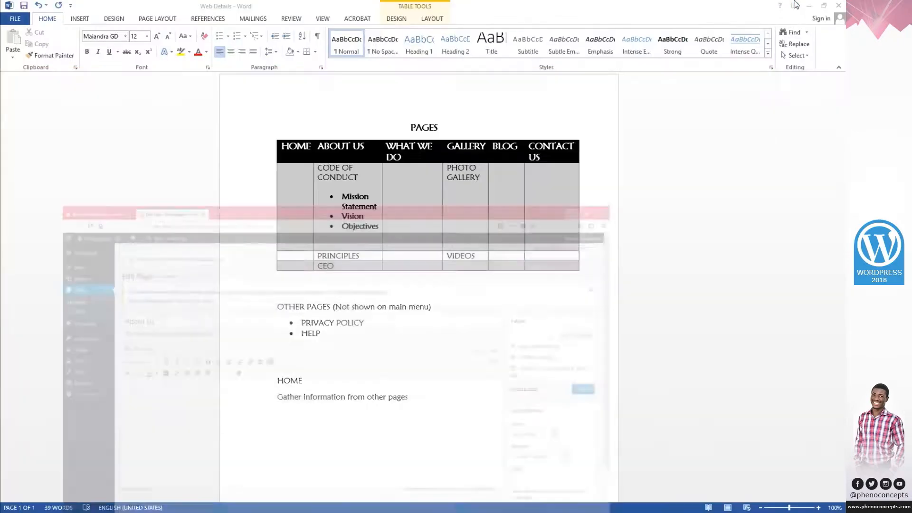
# Switch to Word and close the Web Details document without saving its changes.
pyautogui.click(788, 8)
pyautogui.click(838, 6)
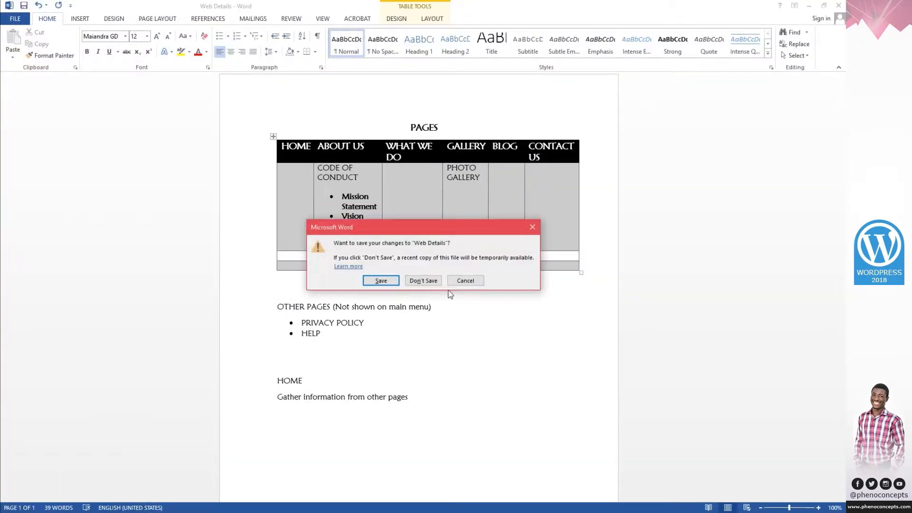
pyautogui.click(424, 281)
# Open the ABOUT US document from the Website Details folder inside the desktop's WordPress 2018 folder.
pyautogui.doubleClick(25, 57)
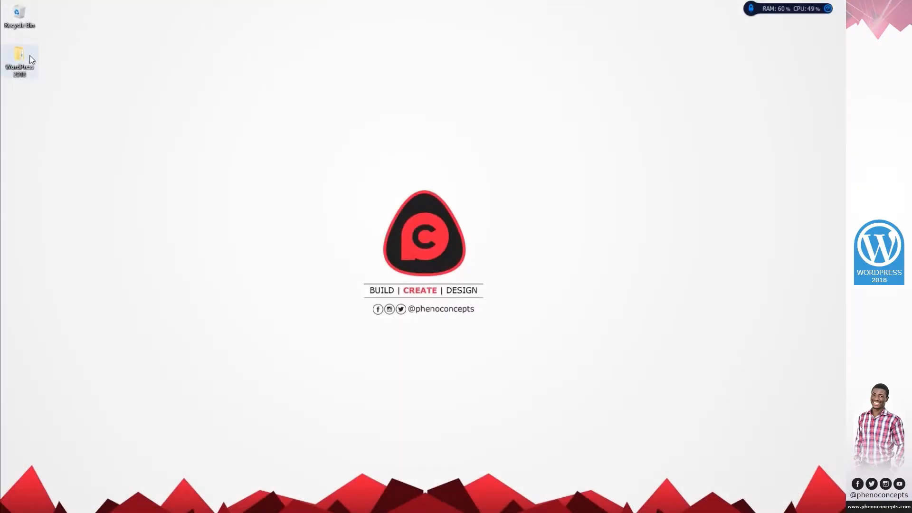
pyautogui.doubleClick(109, 61)
pyautogui.click(117, 74)
pyautogui.doubleClick(116, 74)
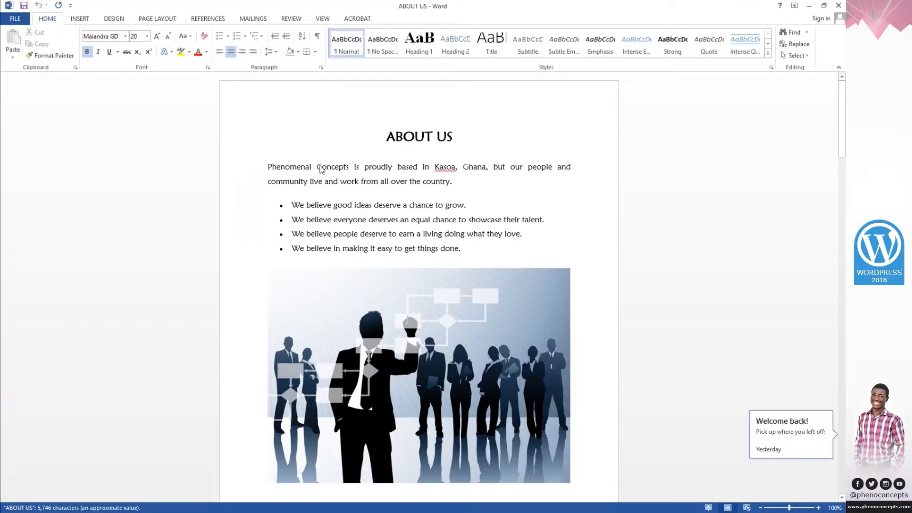
# Copy the intro paragraph and four "We believe" bullets from the ABOUT US document into the About Us page's content in the browser.
pyautogui.moveTo(269, 163)
pyautogui.mouseDown()
pyautogui.moveTo(406, 199)
pyautogui.moveTo(474, 235)
pyautogui.moveTo(473, 249)
pyautogui.moveTo(294, 233)
pyautogui.moveTo(271, 176)
pyautogui.mouseUp()
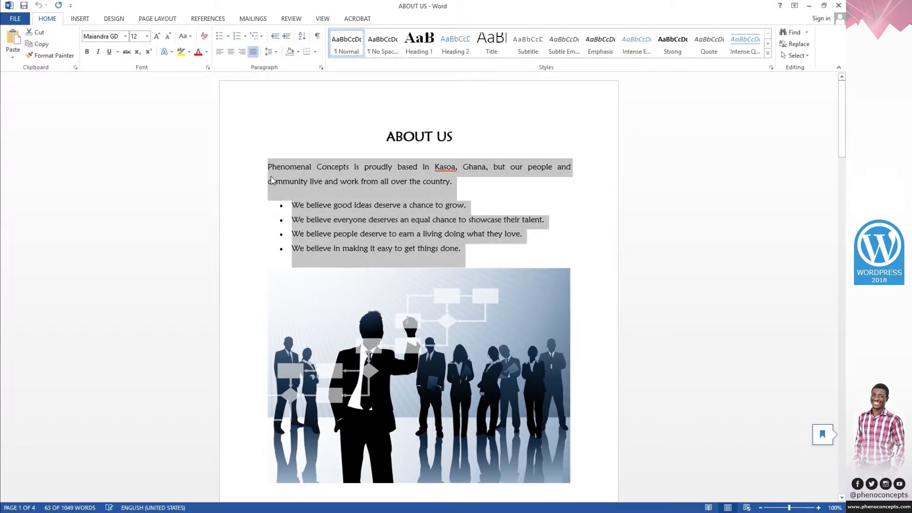
pyautogui.click(809, 6)
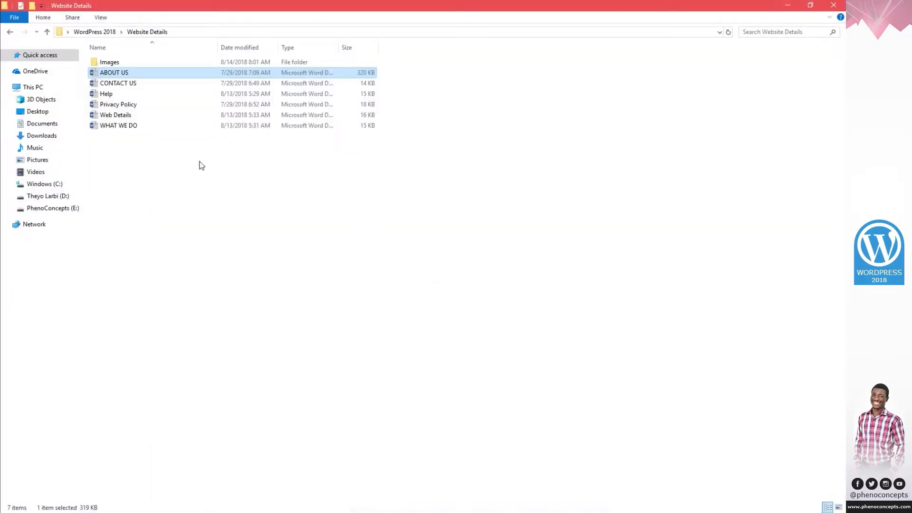
pyautogui.click(834, 4)
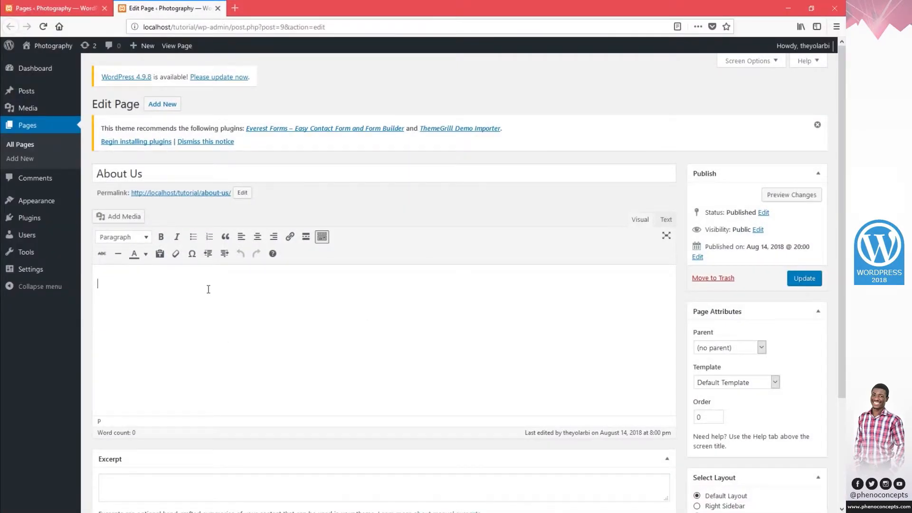
pyautogui.write('Phenomenal Concepts is proudly based in Kasoa, Ghana, but our people and community live and work from all over the country. We believe good ideas deserve a chance to grow. We believe everyone deserves an equal chance to showcase their talent. We believe people deserve to earn a living doing what they love. We believe in making it easy to get things done.')
# Return to the ABOUT US Word document and save the picture below the bullets to the Desktop as a JPEG named image.
pyautogui.moveTo(317, 497)
pyautogui.click(400, 440)
pyautogui.scroll(-8, 447, 359)
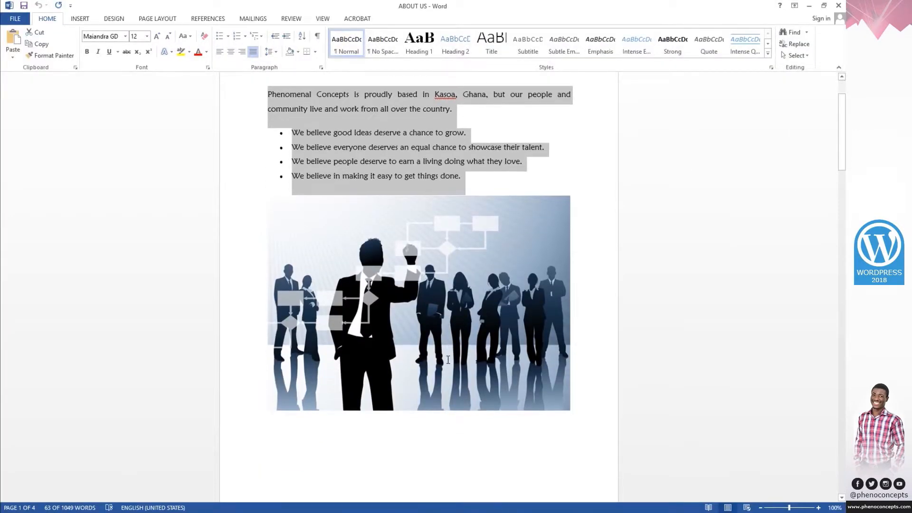
pyautogui.scroll(7, 447, 360)
pyautogui.scroll(1, 447, 360)
pyautogui.click(451, 334)
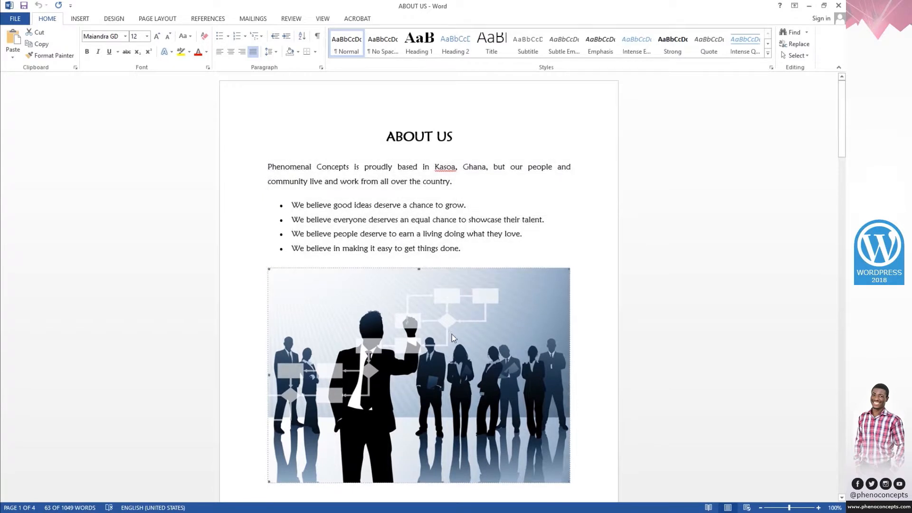
pyautogui.scroll(-2, 452, 335)
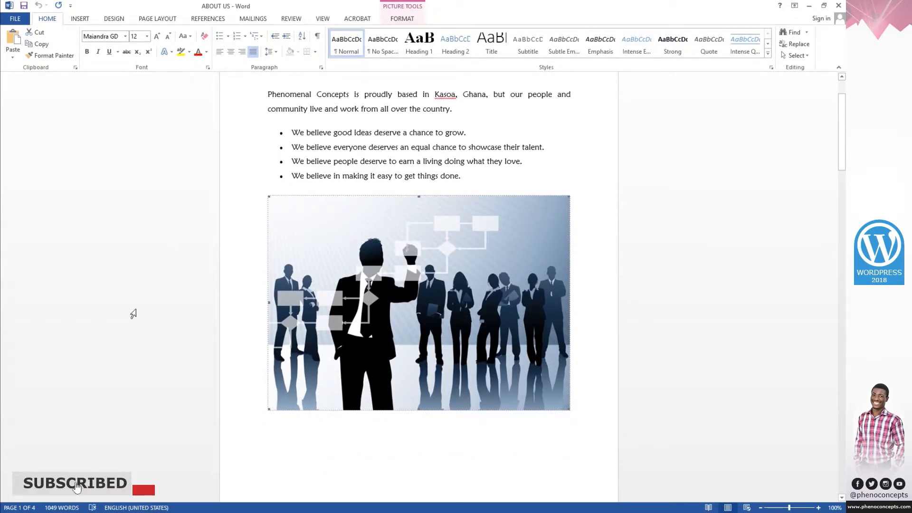
pyautogui.rightClick(364, 262)
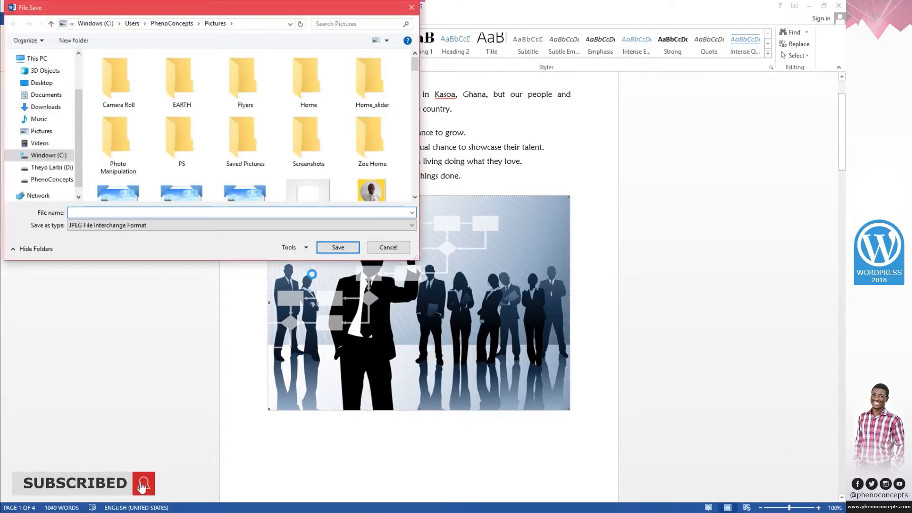
pyautogui.write('ASD')
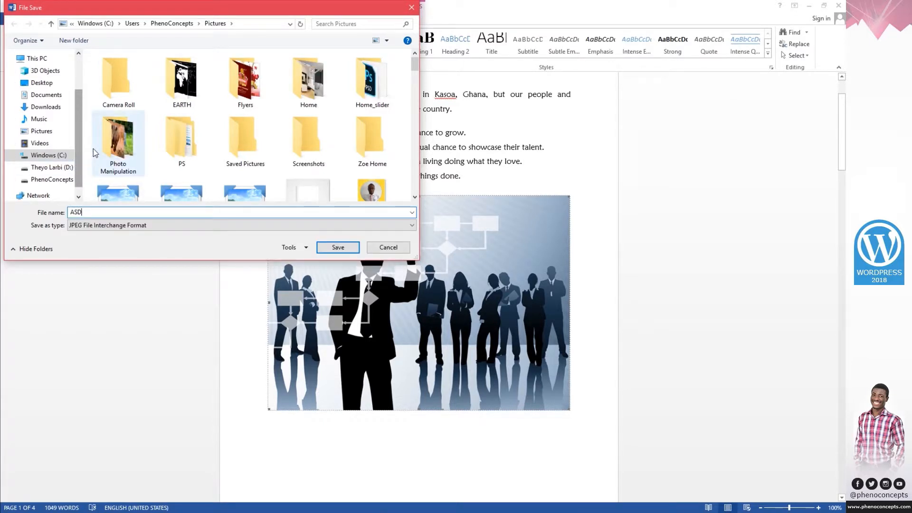
pyautogui.press('BackSpace')
pyautogui.press('BackSpace')
pyautogui.write('images')
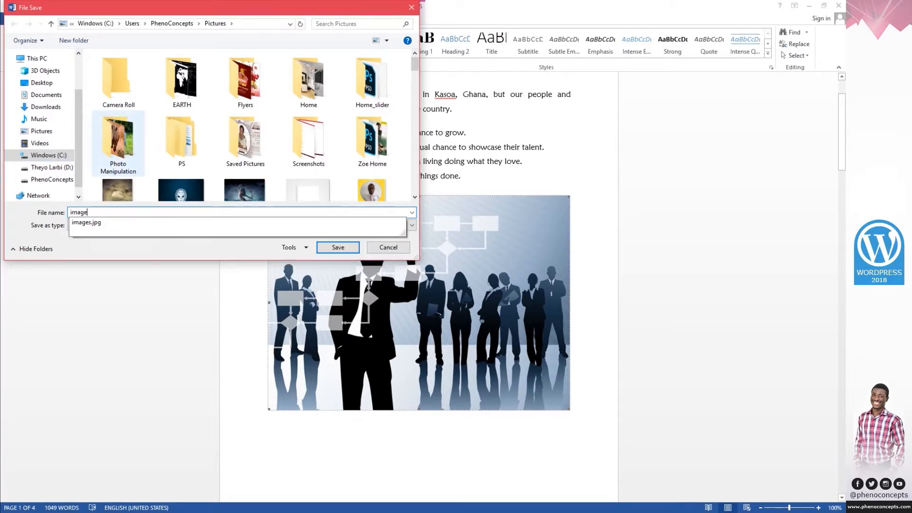
pyautogui.click(41, 82)
pyautogui.click(336, 248)
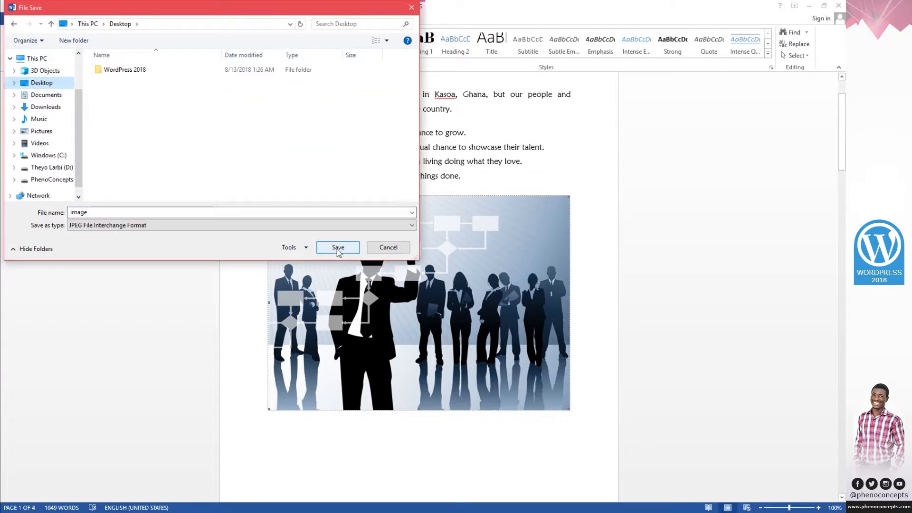
pyautogui.click(808, 6)
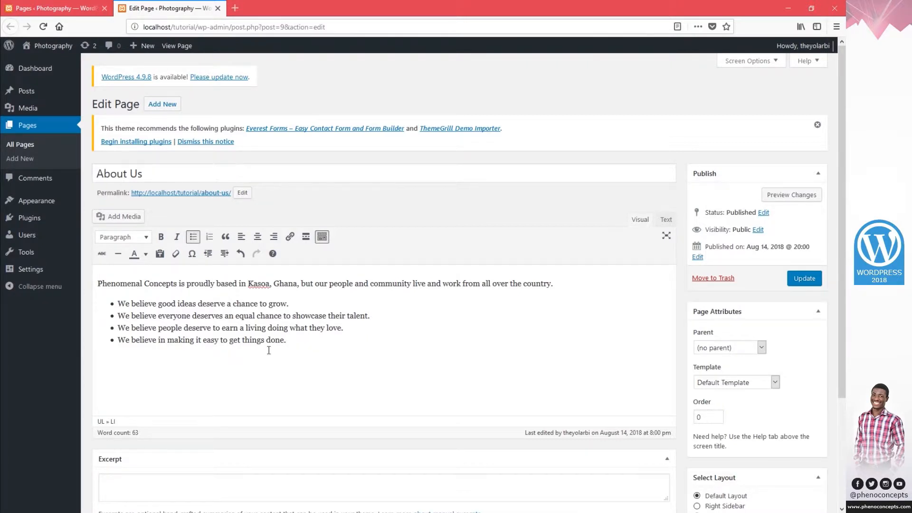
# Start a new paragraph below the bullet list and upload the Desktop picture named image as page media.
pyautogui.press('Return')
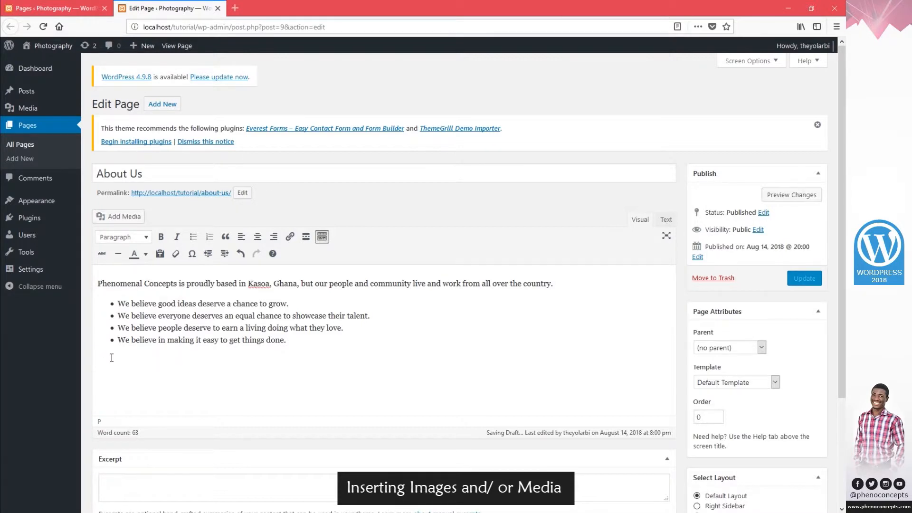
pyautogui.click(122, 220)
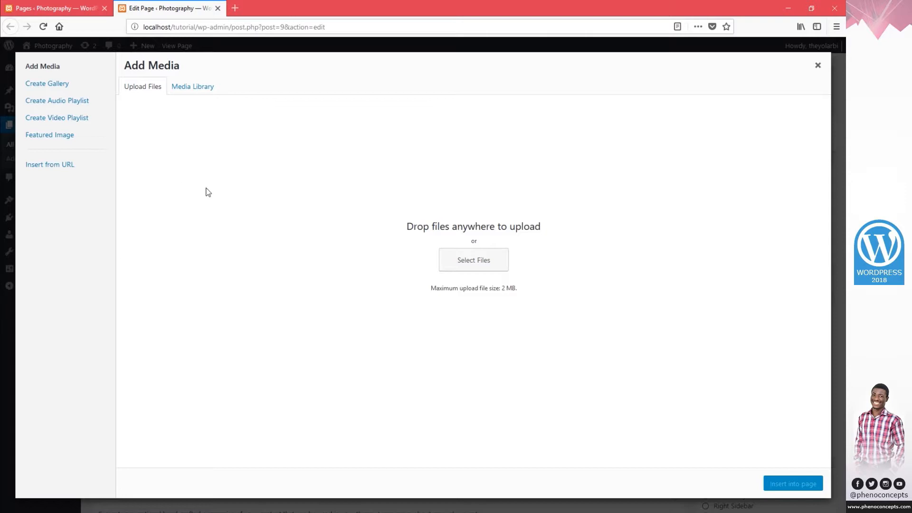
pyautogui.click(463, 261)
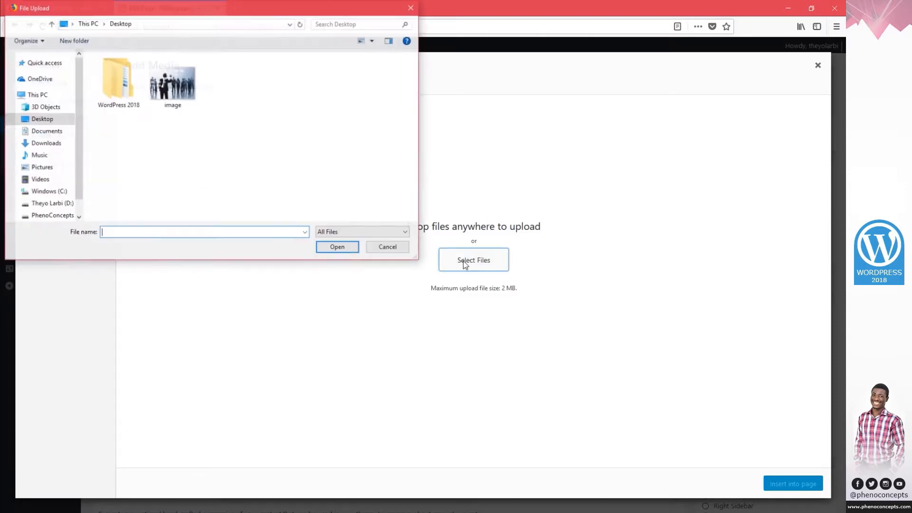
pyautogui.click(173, 85)
pyautogui.click(335, 247)
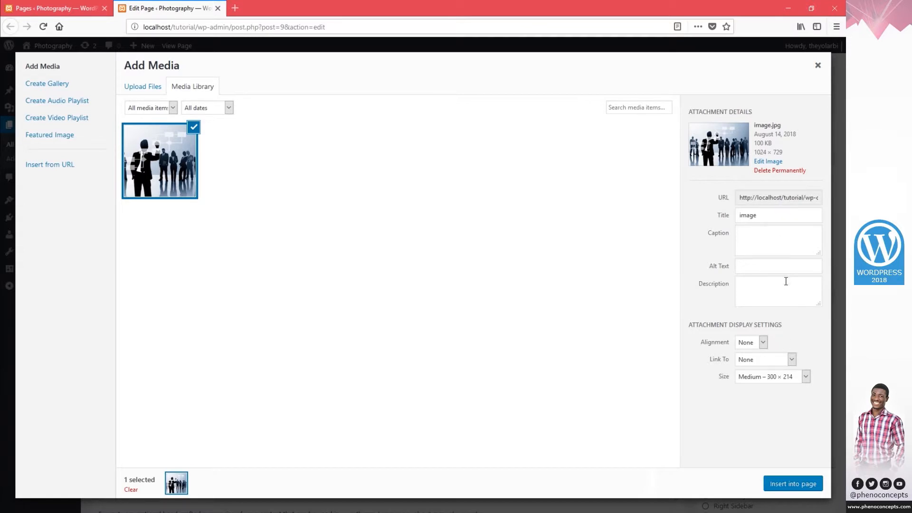
# Insert the uploaded picture into the page with alignment None and size Medium – 300 × 214.
pyautogui.click(776, 236)
pyautogui.click(760, 268)
pyautogui.press('Tab')
pyautogui.click(761, 344)
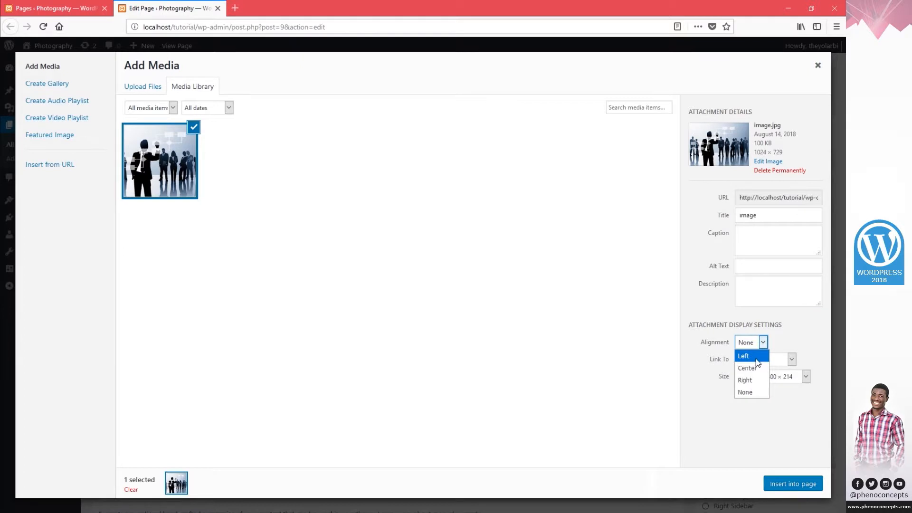
pyautogui.click(757, 362)
pyautogui.click(757, 346)
pyautogui.click(755, 392)
pyautogui.click(804, 483)
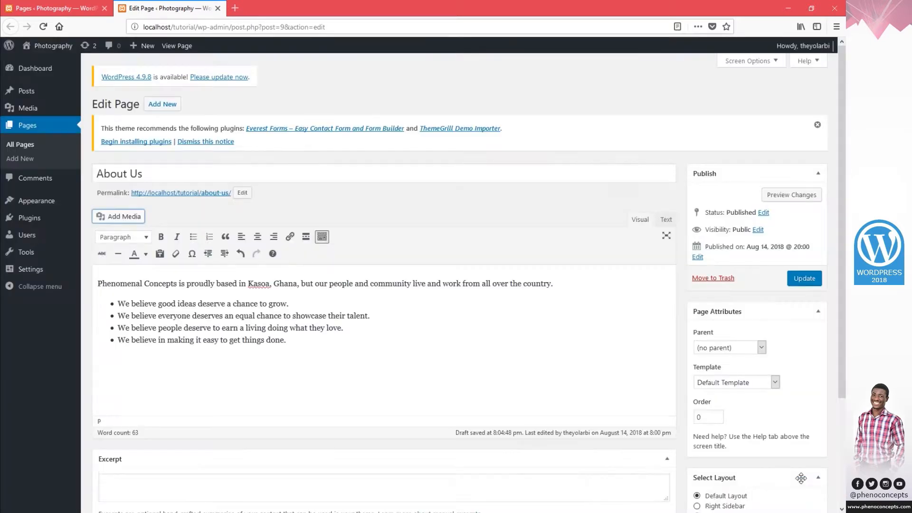
# Try centre and right alignment on the inserted picture and return it to no alignment.
pyautogui.scroll(-2, 381, 323)
pyautogui.click(202, 289)
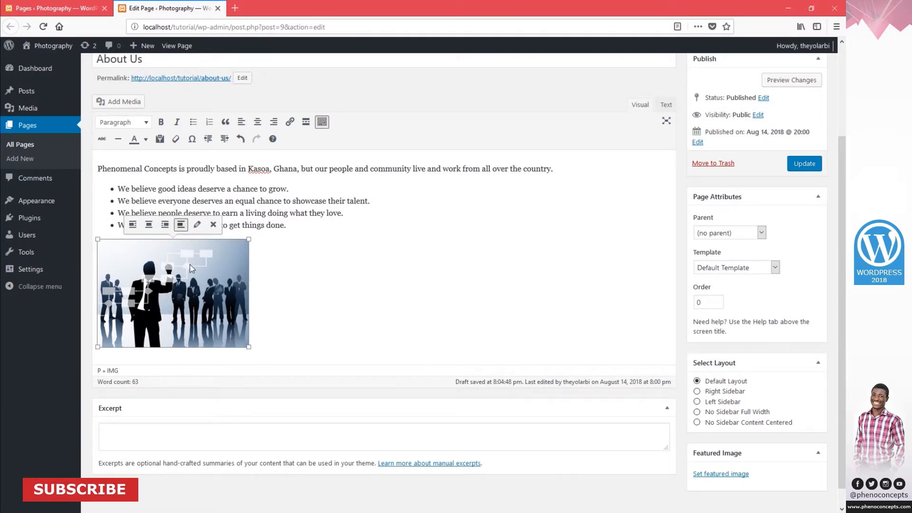
pyautogui.click(265, 289)
pyautogui.click(177, 264)
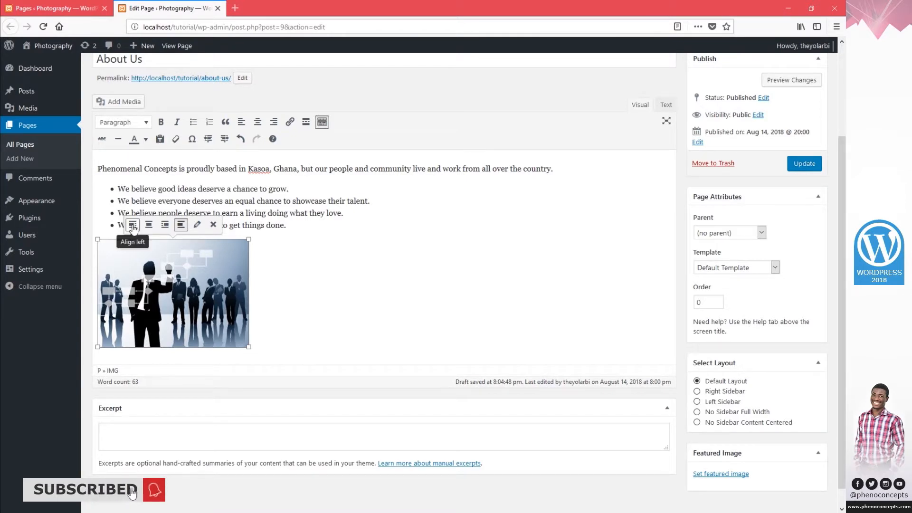
pyautogui.click(148, 225)
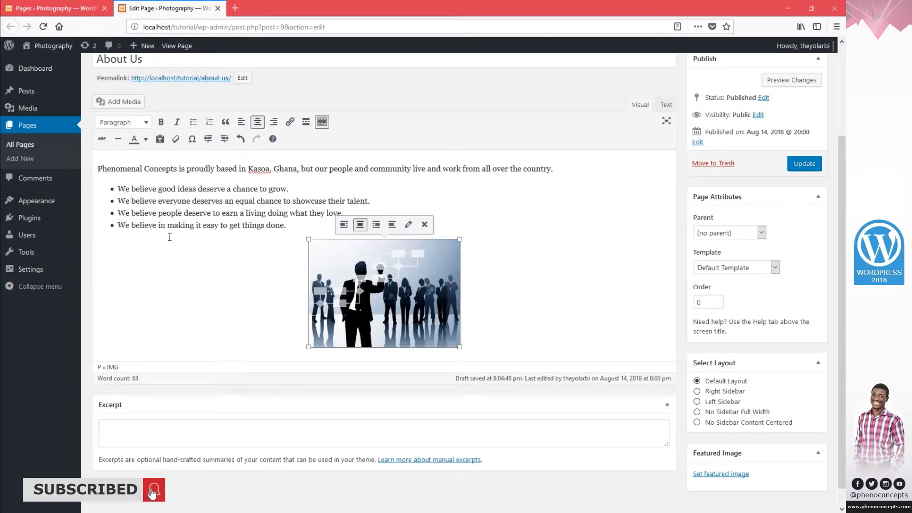
pyautogui.click(376, 224)
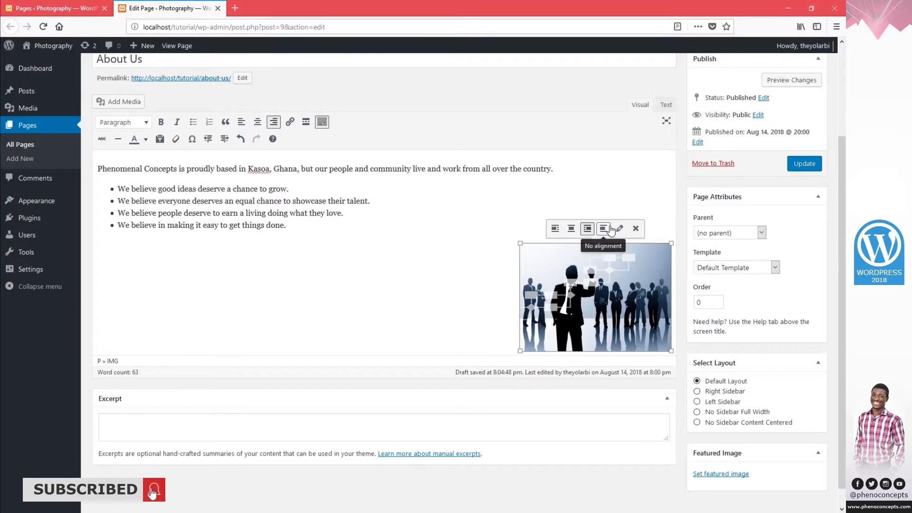
pyautogui.click(610, 230)
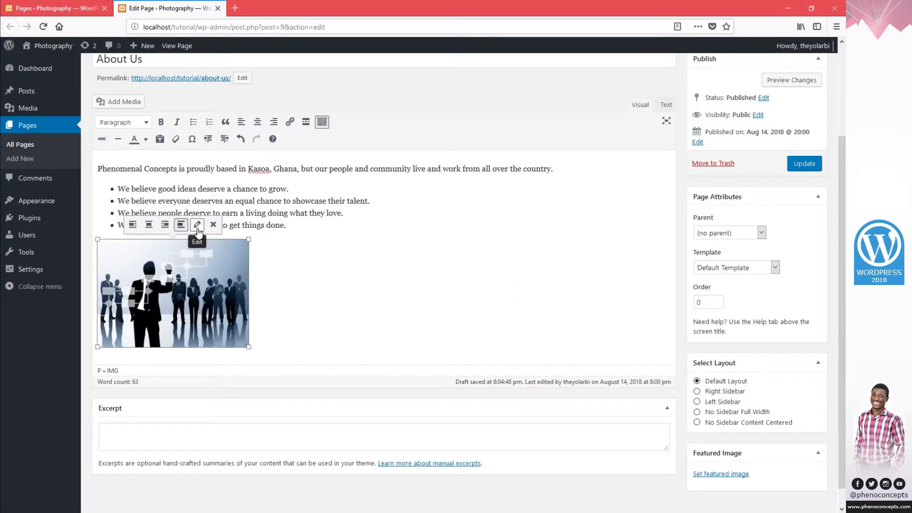
# Set the inserted picture's size to Full Size – 1024 × 729 and apply the change.
pyautogui.click(197, 226)
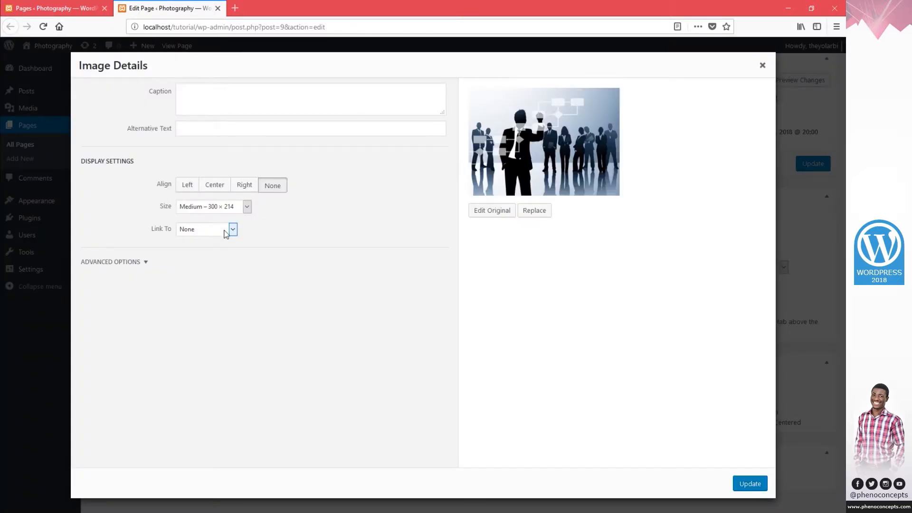
pyautogui.click(187, 211)
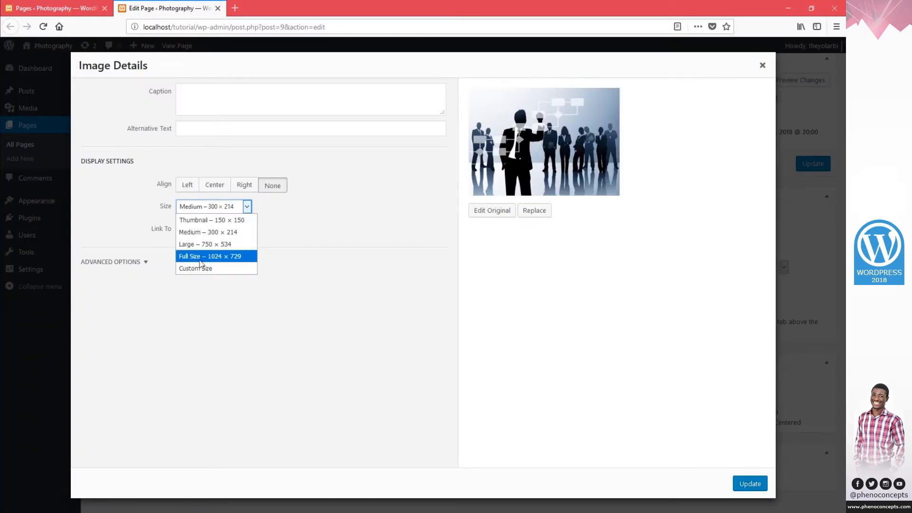
pyautogui.click(232, 257)
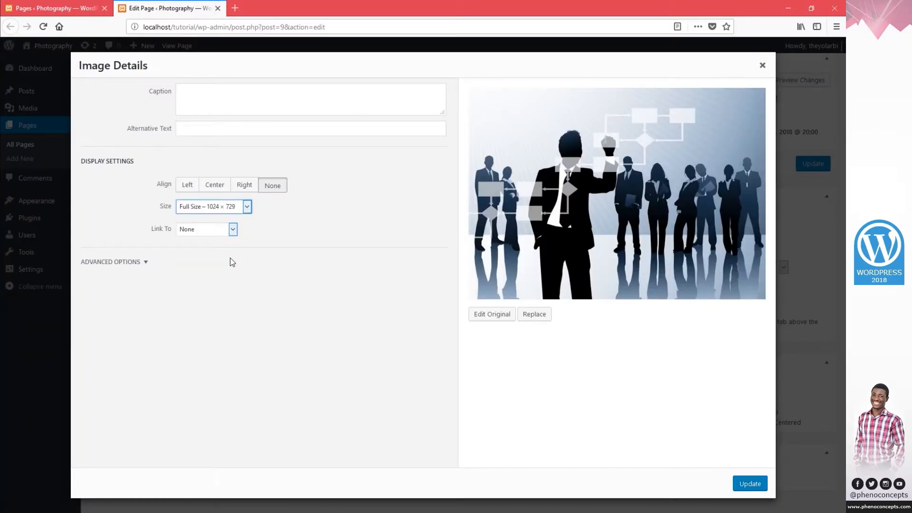
pyautogui.click(750, 483)
pyautogui.scroll(-5, 418, 313)
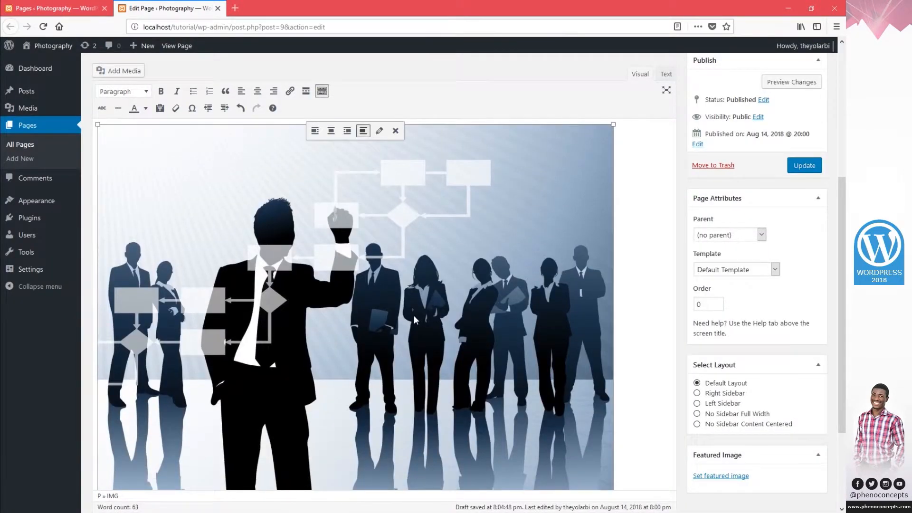
pyautogui.scroll(5, 414, 320)
# Preview the About Us page and check how the text and picture are laid out.
pyautogui.click(790, 94)
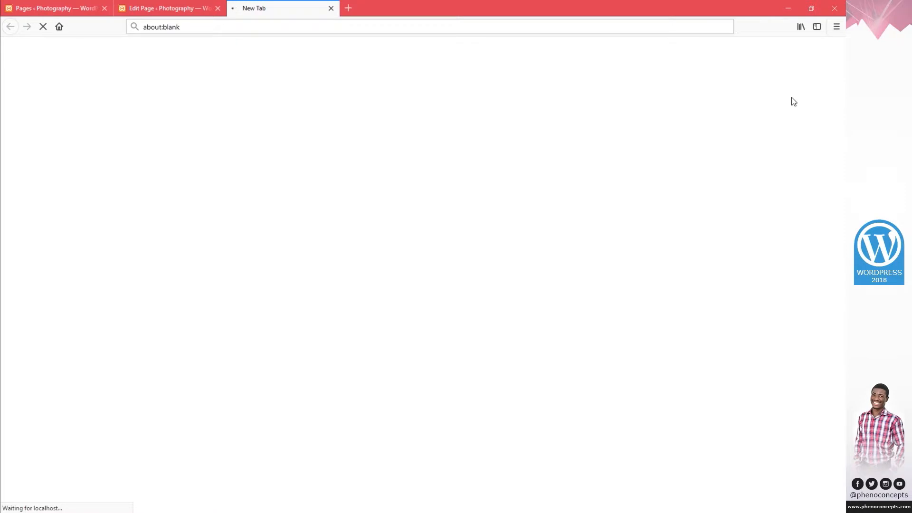
pyautogui.scroll(-2, 747, 153)
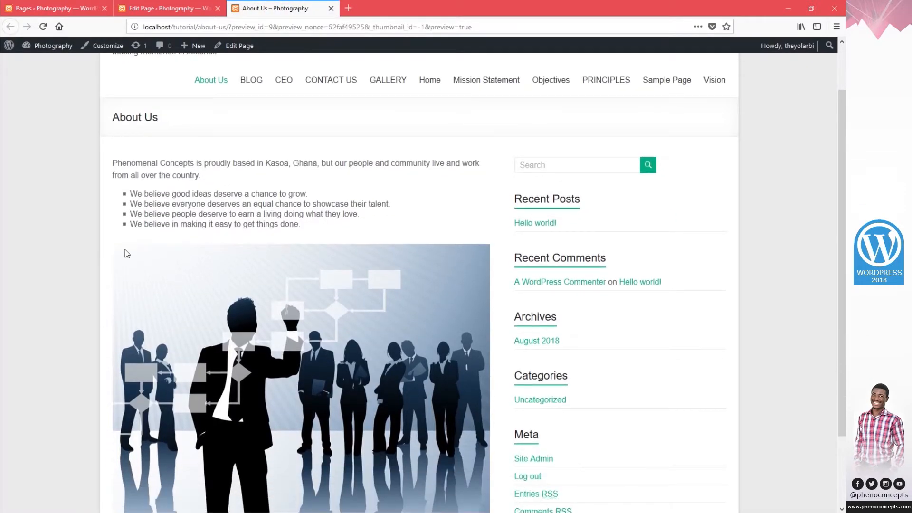
pyautogui.scroll(-3, 301, 226)
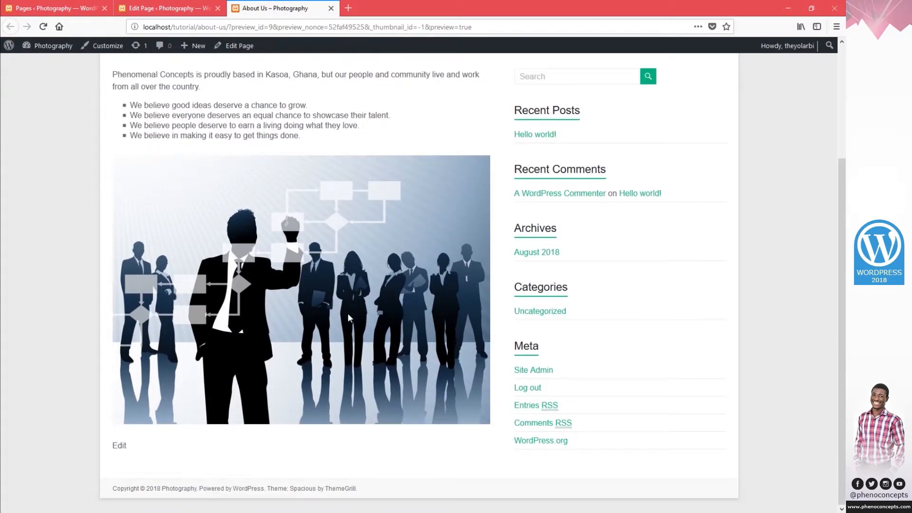
# Set the About Us picture's link target to Media File and apply the change.
pyautogui.click(166, 8)
pyautogui.click(286, 345)
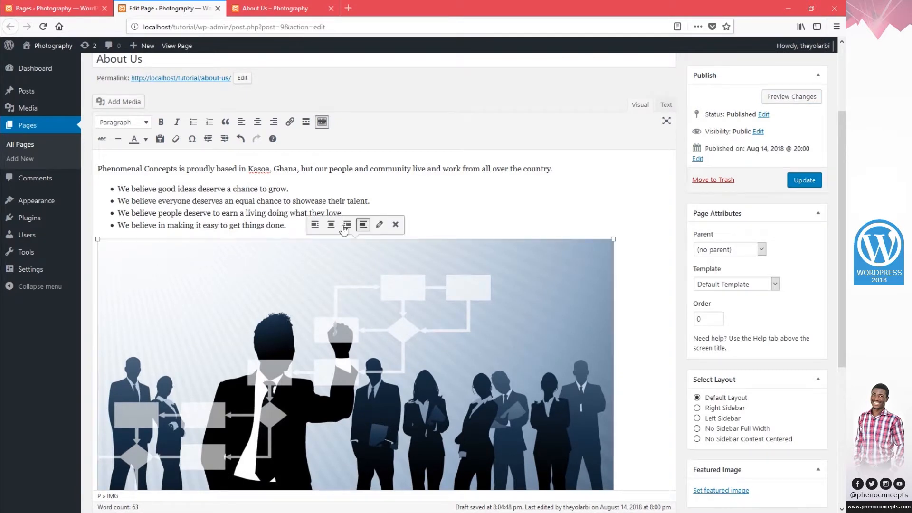
pyautogui.click(378, 225)
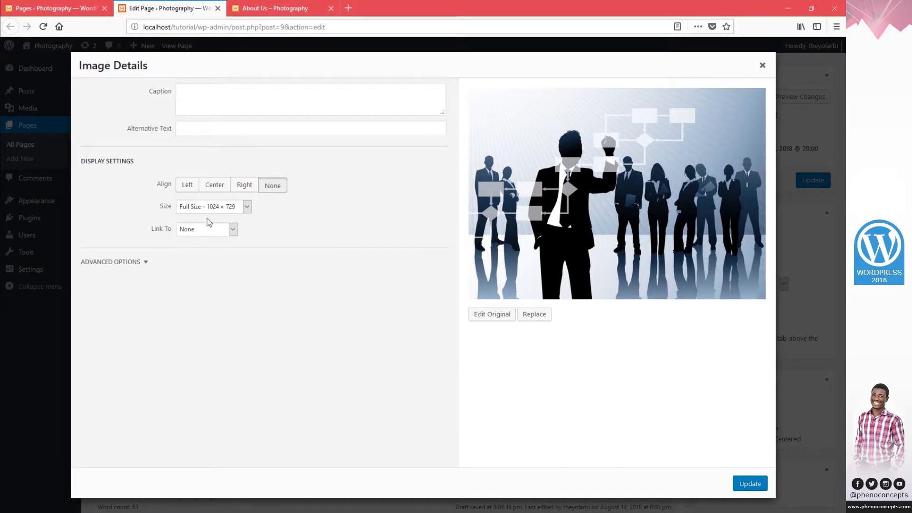
pyautogui.click(275, 8)
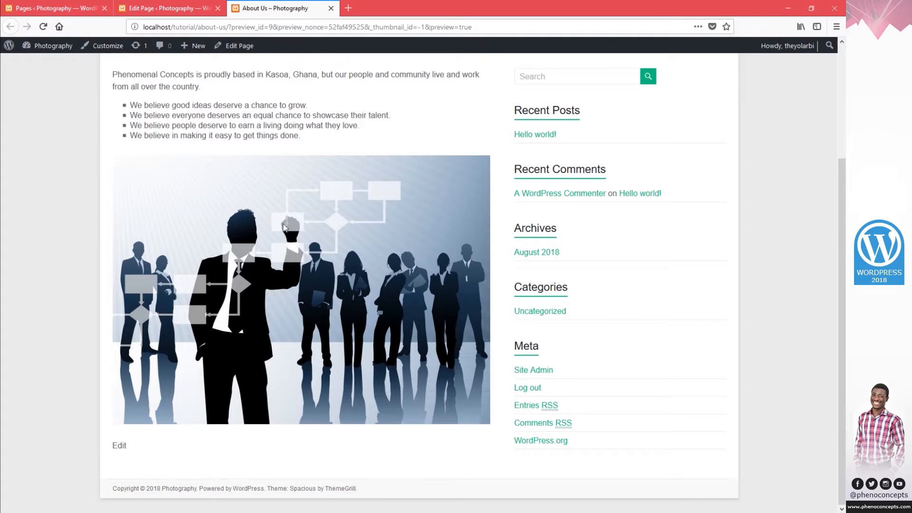
pyautogui.click(164, 8)
pyautogui.click(210, 230)
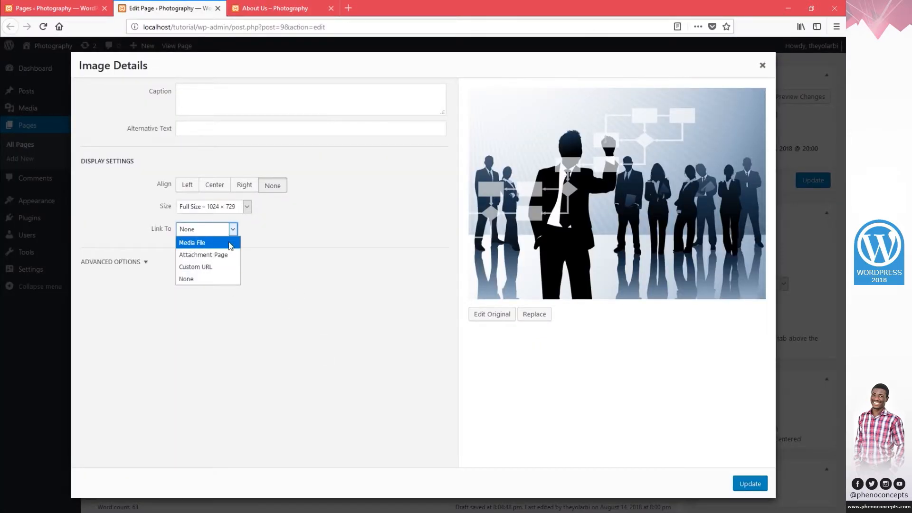
pyautogui.click(229, 243)
pyautogui.click(737, 482)
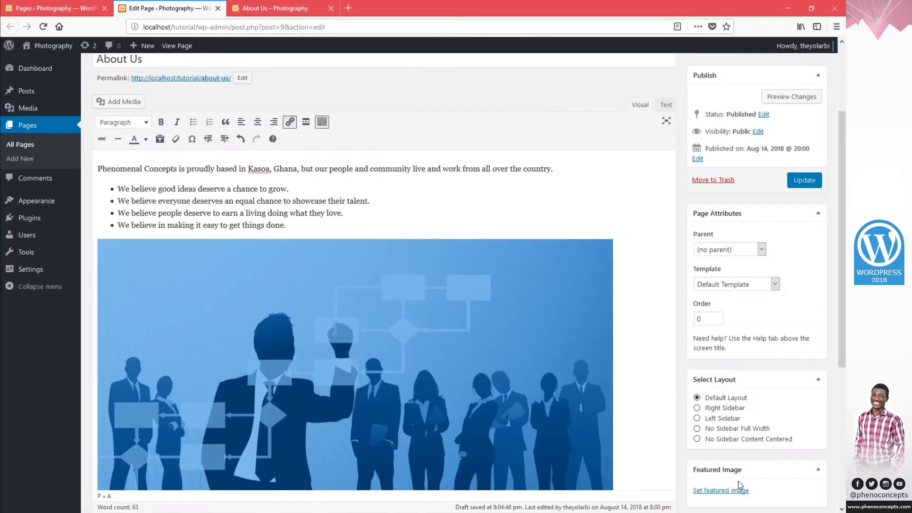
# Preview the About Us page and follow the picture's link to check what the Media File option opens.
pyautogui.click(793, 98)
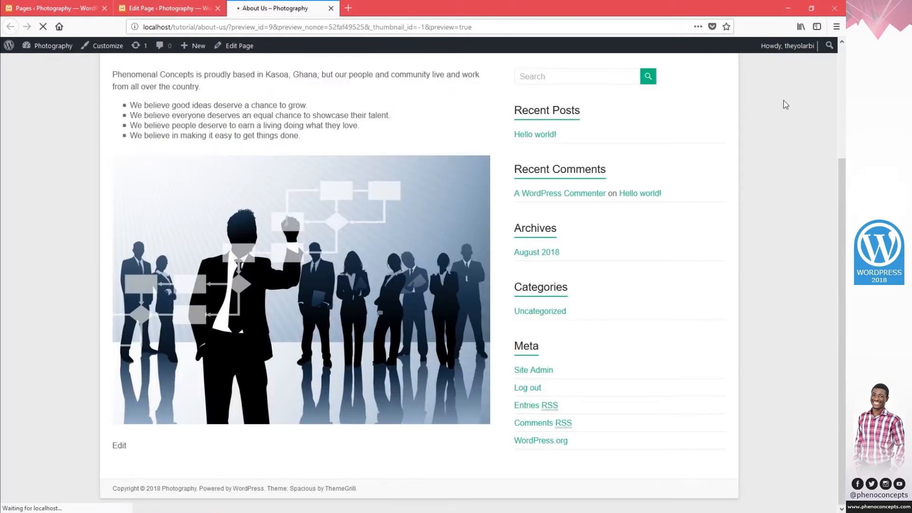
pyautogui.scroll(-3, 451, 285)
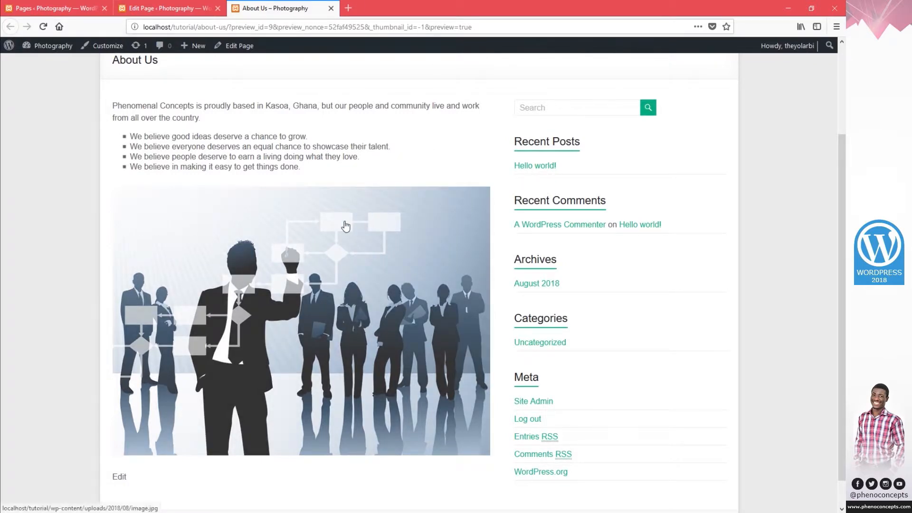
pyautogui.click(345, 222)
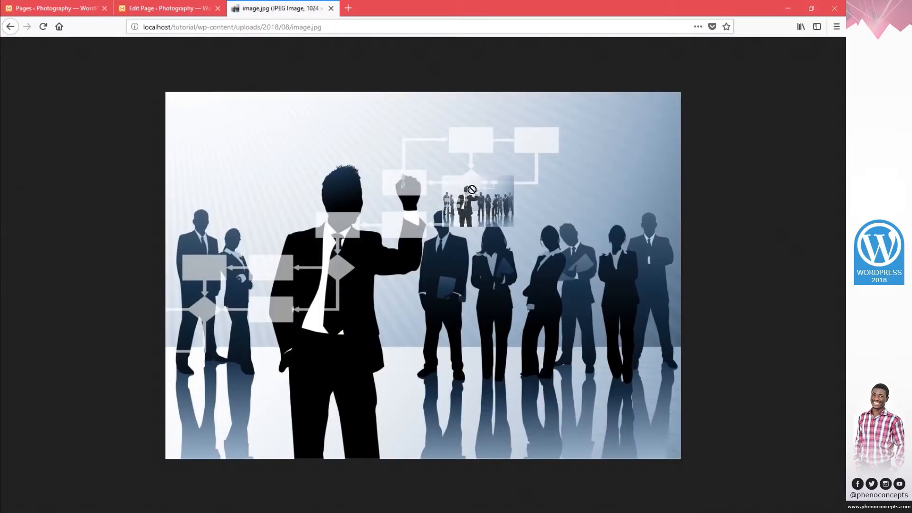
pyautogui.rightClick(348, 161)
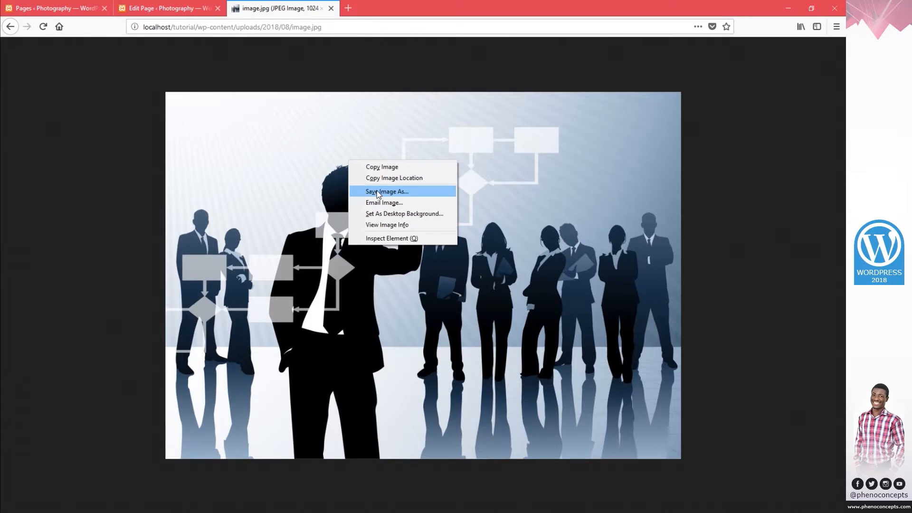
pyautogui.click(326, 184)
# Change the picture's link target to Attachment Page and apply the change.
pyautogui.click(168, 8)
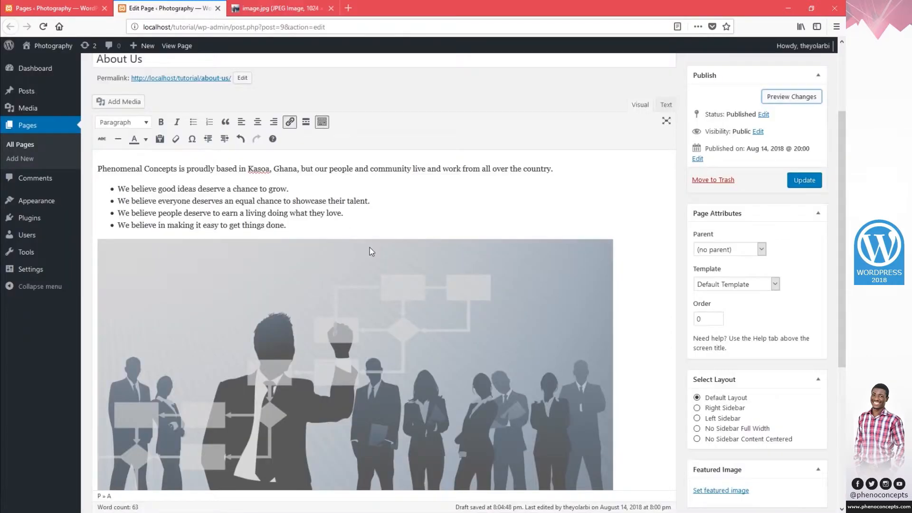
pyautogui.click(367, 306)
pyautogui.click(380, 225)
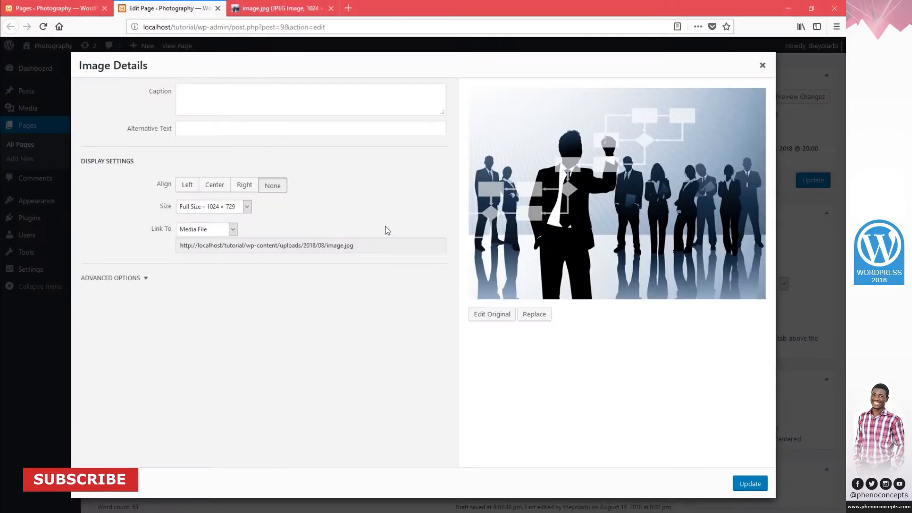
pyautogui.click(223, 230)
pyautogui.click(223, 256)
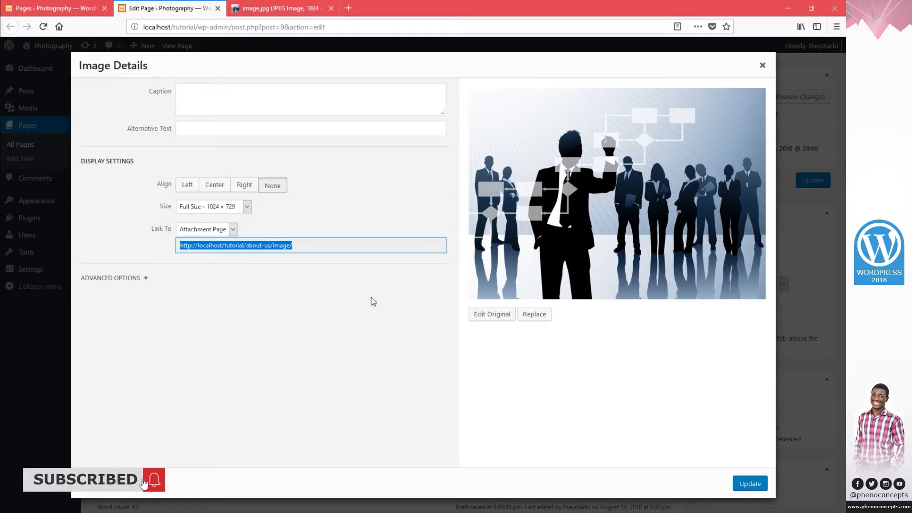
pyautogui.click(744, 488)
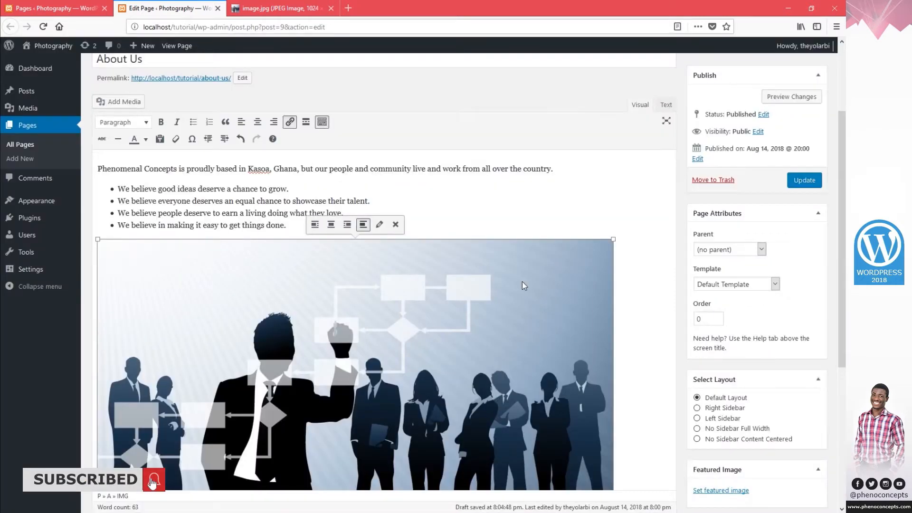
# Preview the page again and follow the picture's link to examine the attachment page and its comment area.
pyautogui.click(812, 95)
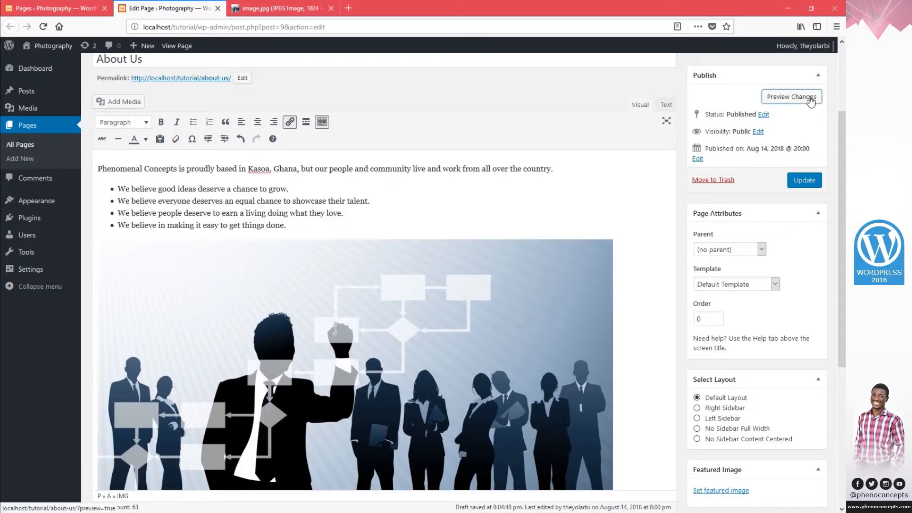
pyautogui.click(444, 6)
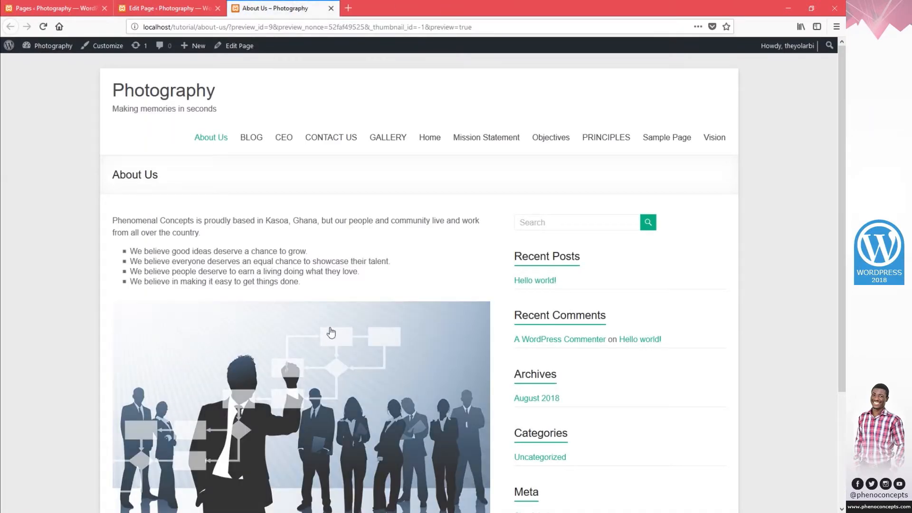
pyautogui.click(323, 330)
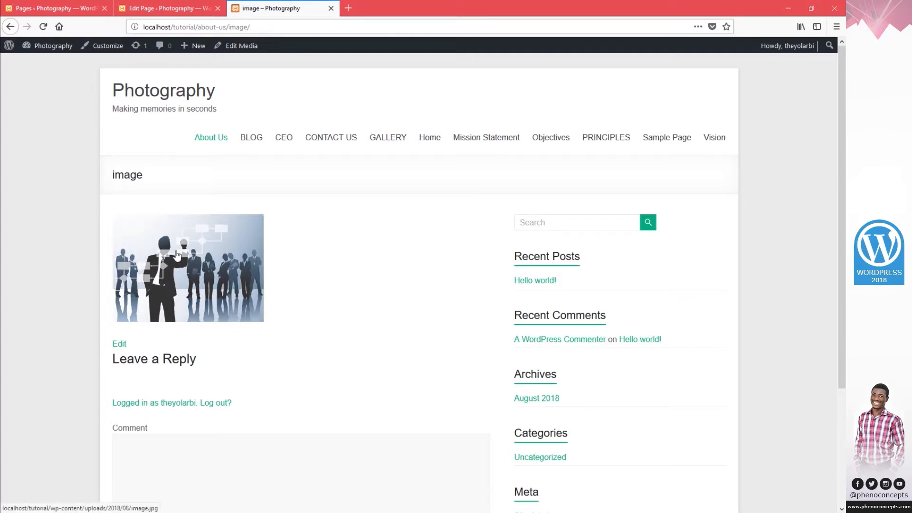
pyautogui.scroll(-3, 264, 277)
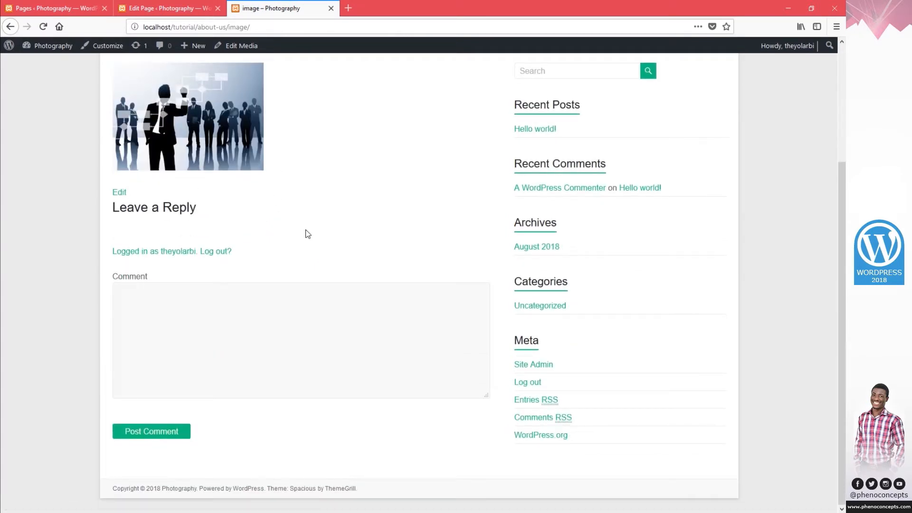
pyautogui.click(161, 8)
pyautogui.click(287, 243)
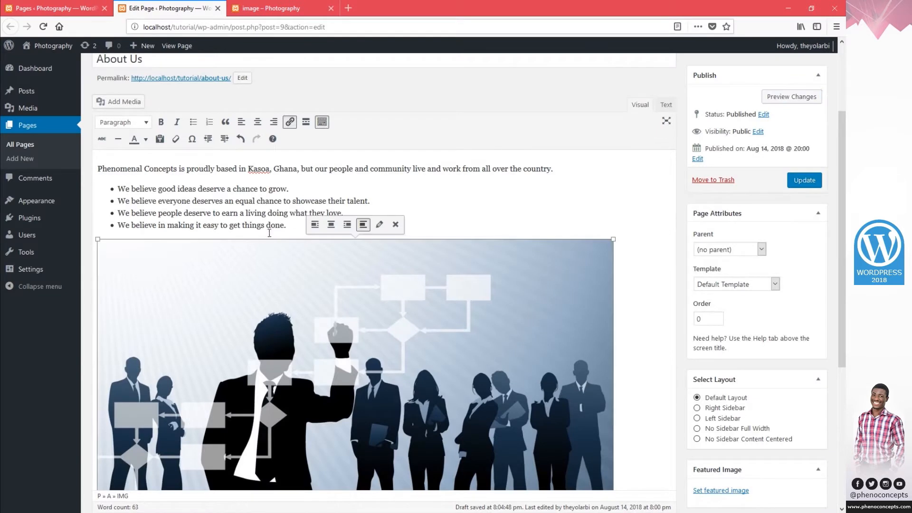
pyautogui.click(380, 224)
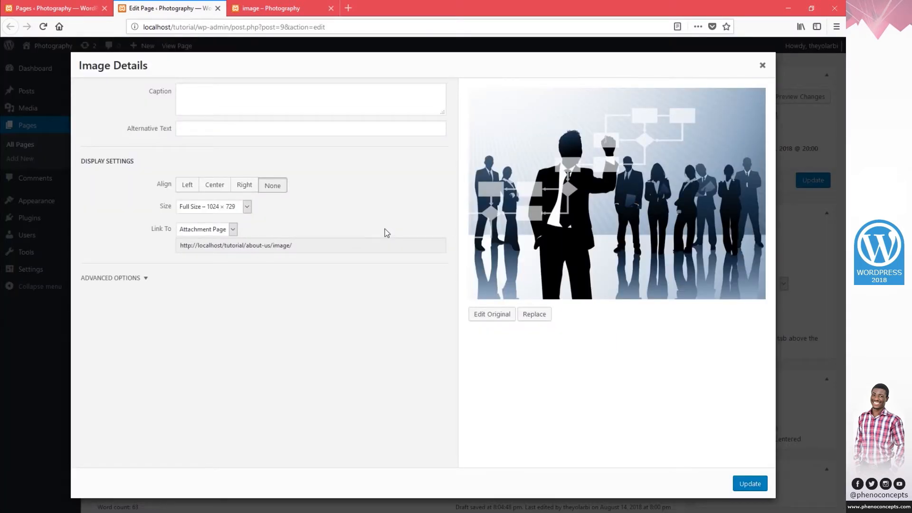
pyautogui.click(227, 233)
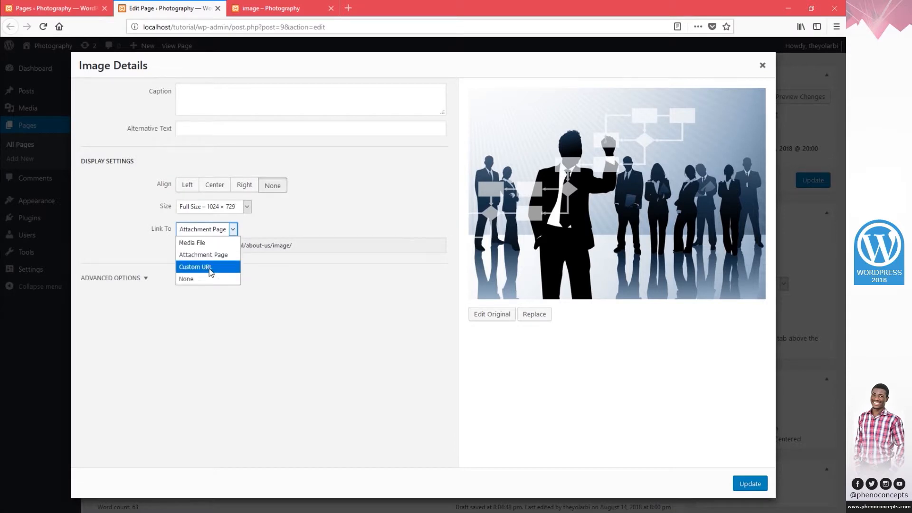
pyautogui.click(203, 267)
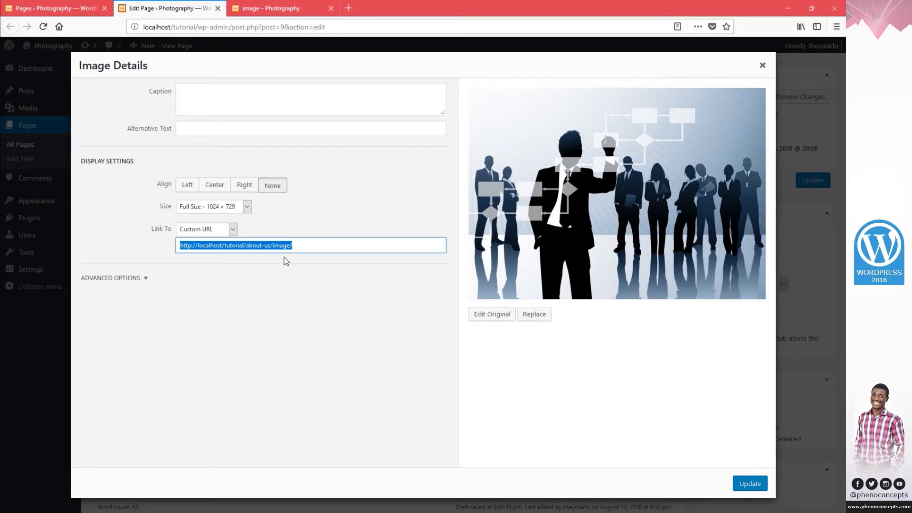
pyautogui.click(296, 247)
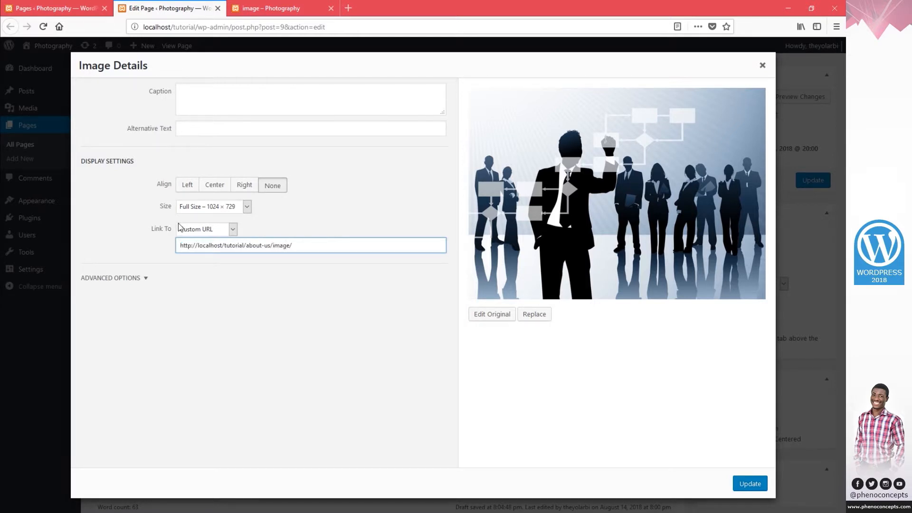
pyautogui.click(193, 229)
pyautogui.click(287, 243)
pyautogui.moveTo(310, 246); pyautogui.dragTo(161, 229)
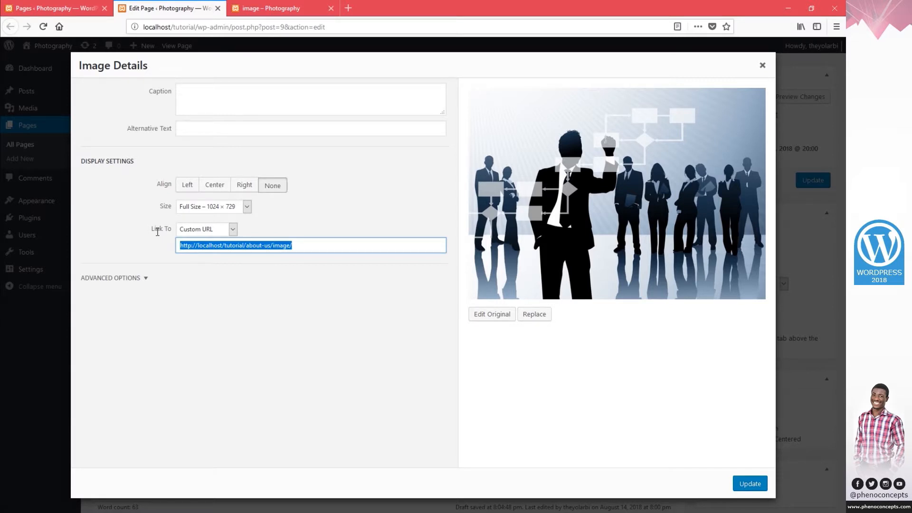
pyautogui.write('www.google.com.gh')
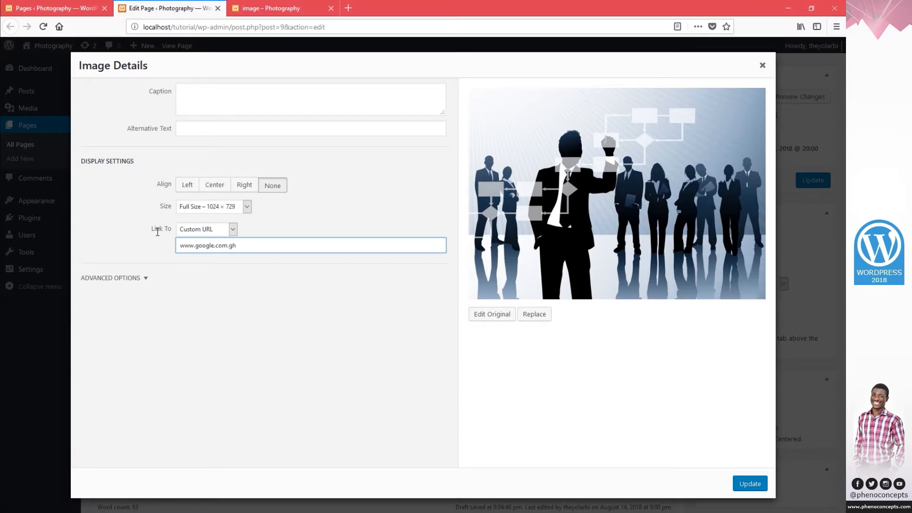
pyautogui.click(749, 483)
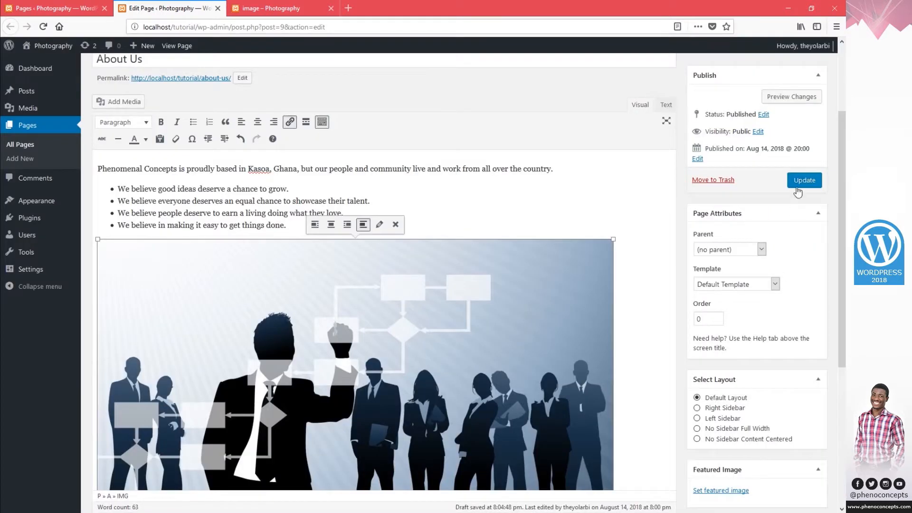
# Preview the page, follow the picture's custom link and examine the address it leads to.
pyautogui.click(784, 96)
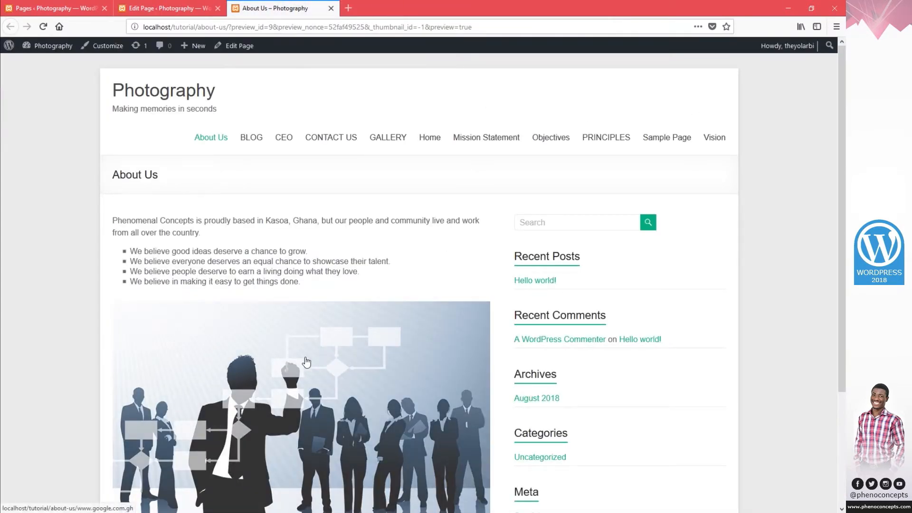
pyautogui.click(264, 363)
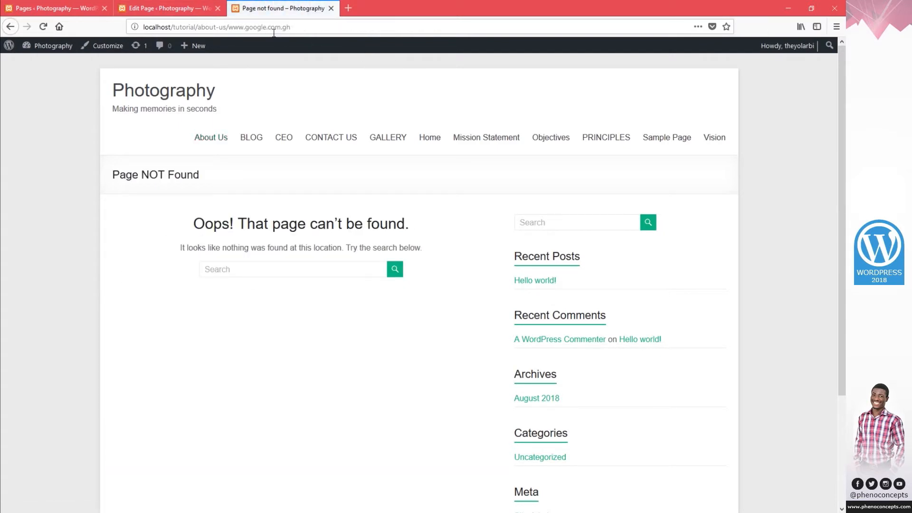
pyautogui.moveTo(229, 29); pyautogui.dragTo(290, 27)
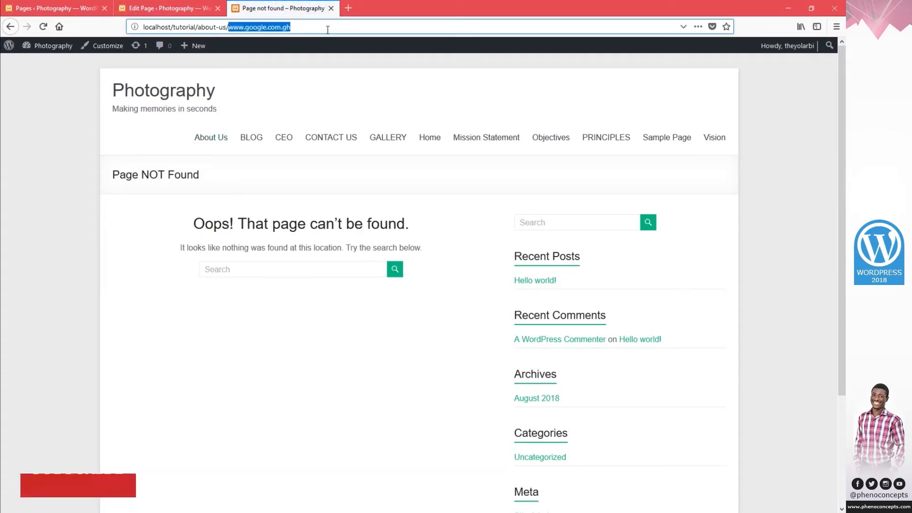
pyautogui.click(270, 29)
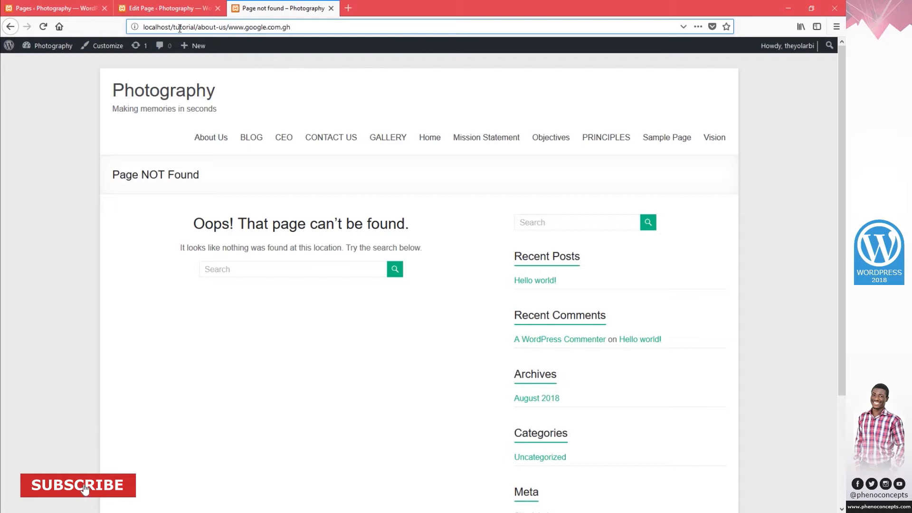
pyautogui.moveTo(227, 26); pyautogui.dragTo(291, 27)
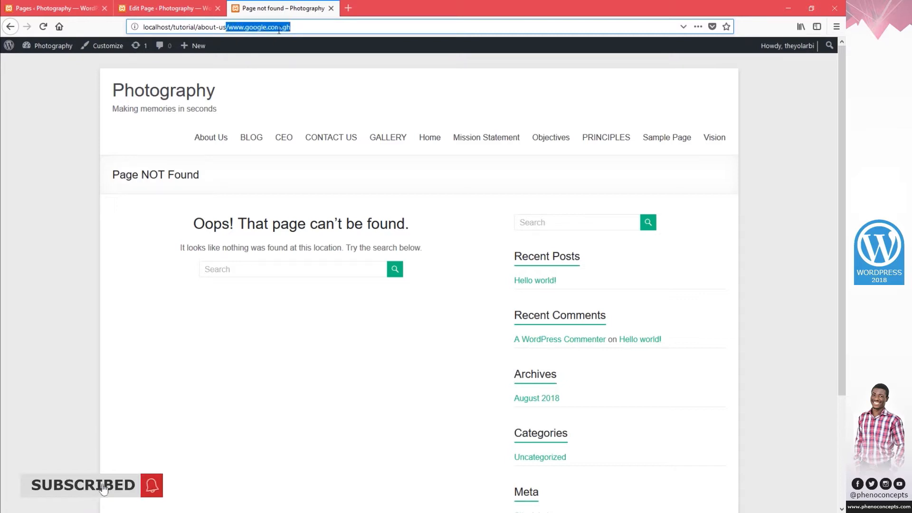
pyautogui.click(285, 28)
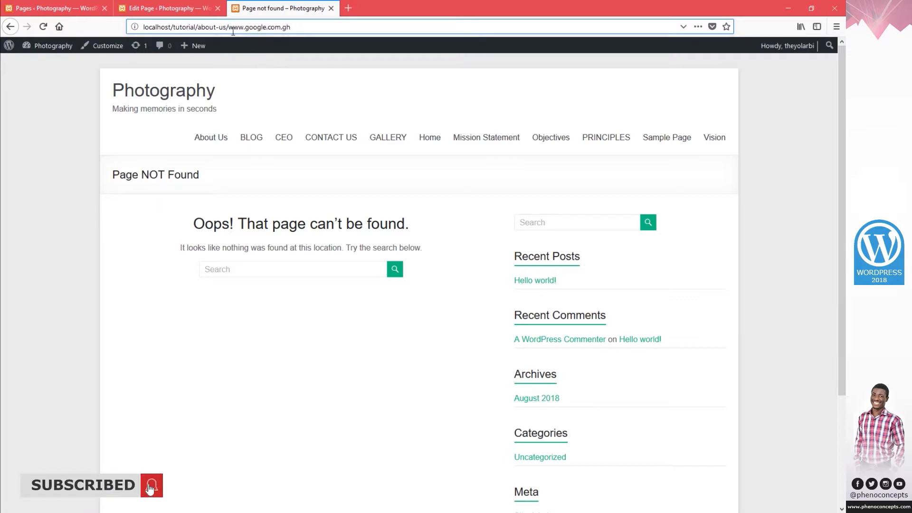
pyautogui.click(176, 5)
pyautogui.click(281, 282)
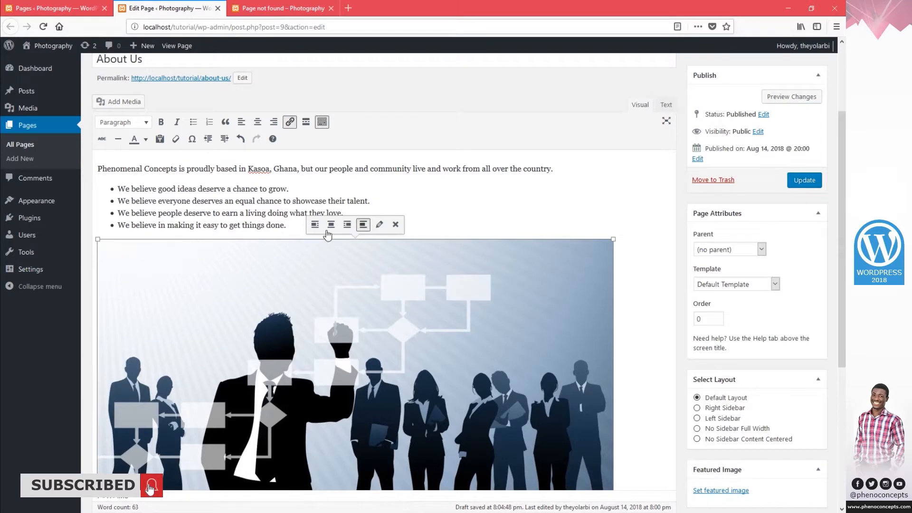
pyautogui.click(377, 226)
pyautogui.click(179, 245)
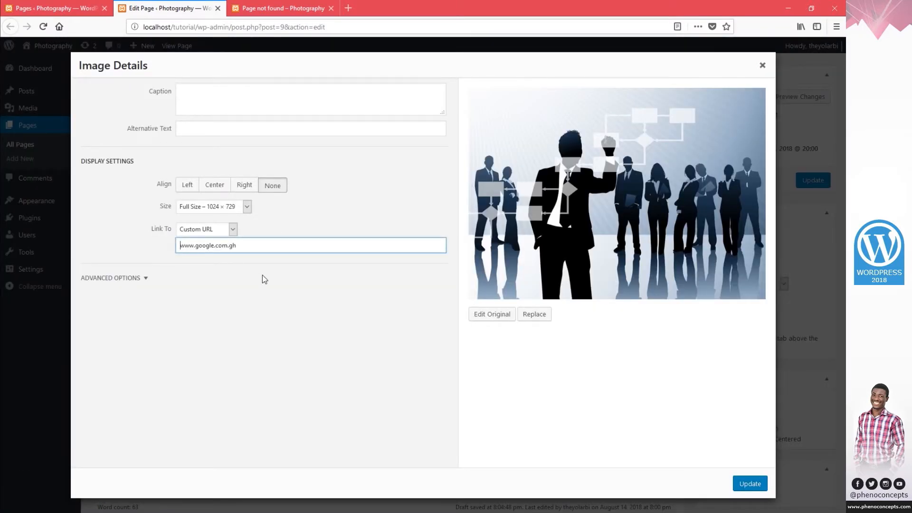
pyautogui.write('https://')
pyautogui.click(737, 483)
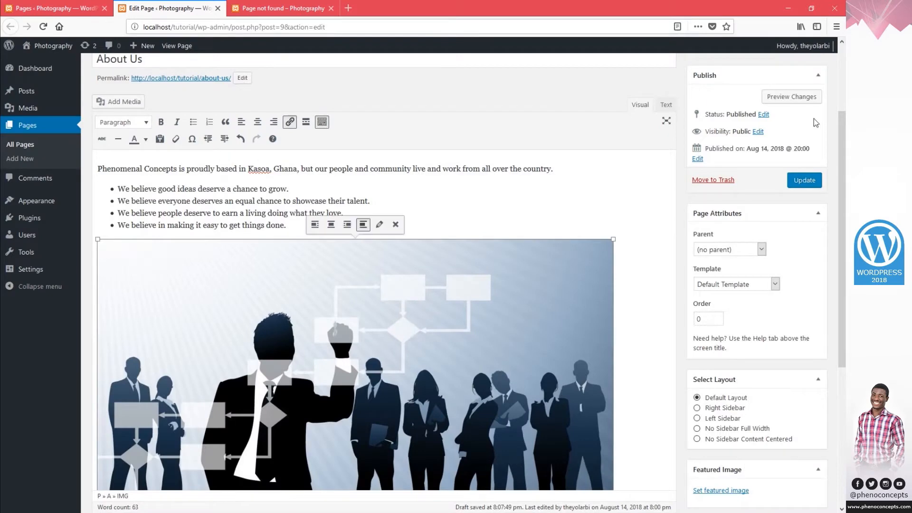
# Preview the About Us page again, close the outdated preview and follow the picture's link to examine the address it leads to.
pyautogui.click(809, 94)
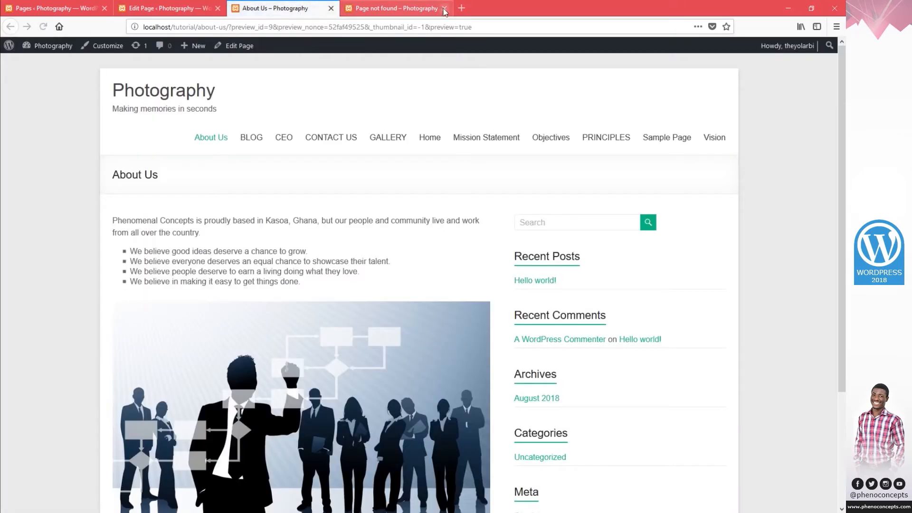
pyautogui.click(444, 8)
pyautogui.click(301, 362)
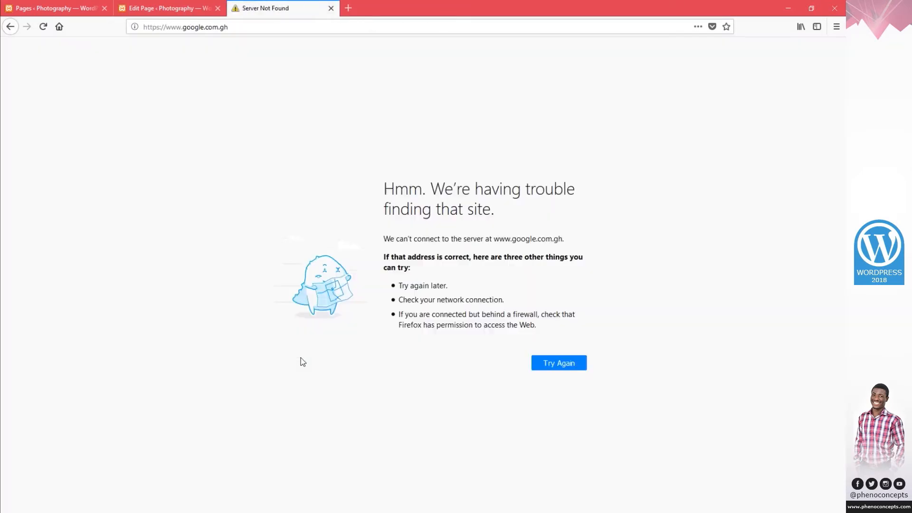
pyautogui.click(247, 27)
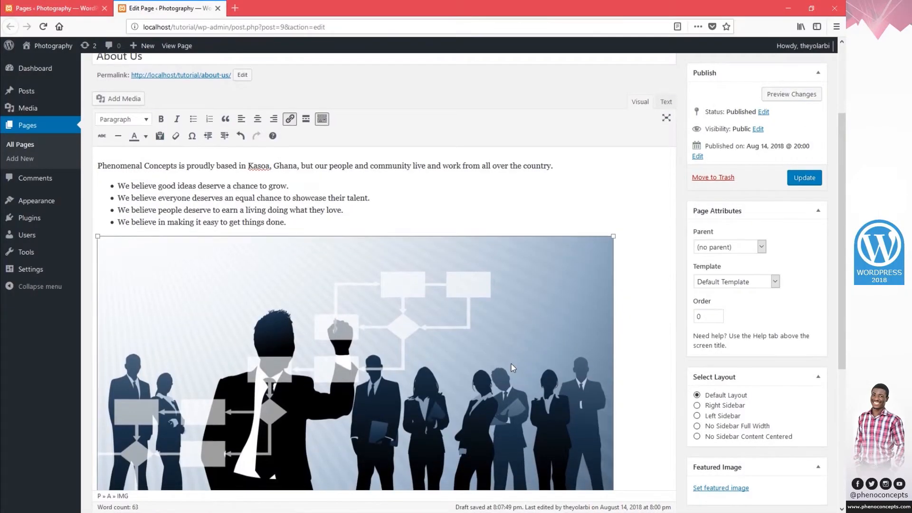
# Remove the picture below the bulleted list from the About Us page content.
pyautogui.scroll(-3, 612, 362)
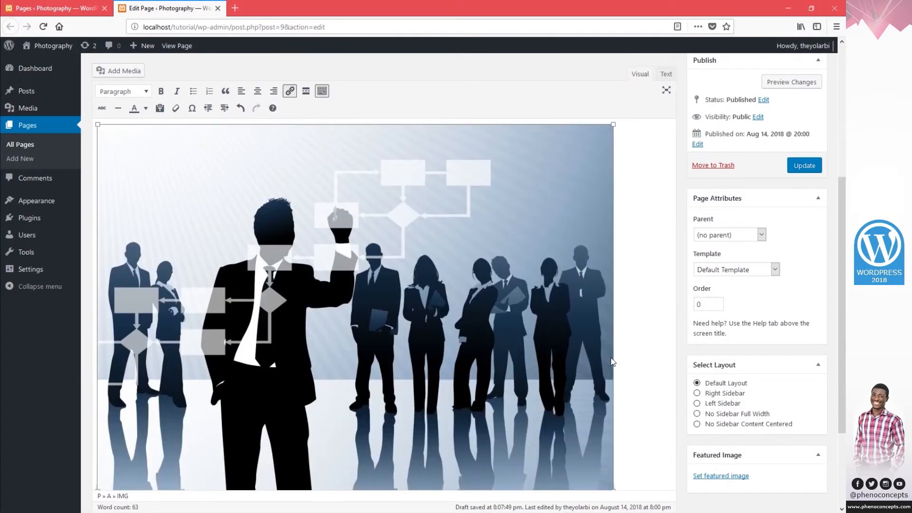
pyautogui.click(617, 359)
pyautogui.click(166, 235)
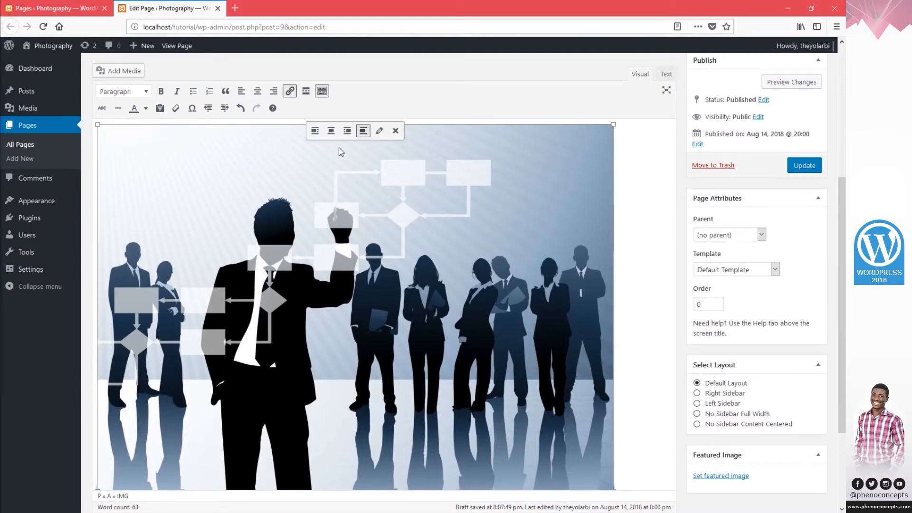
pyautogui.scroll(4, 395, 312)
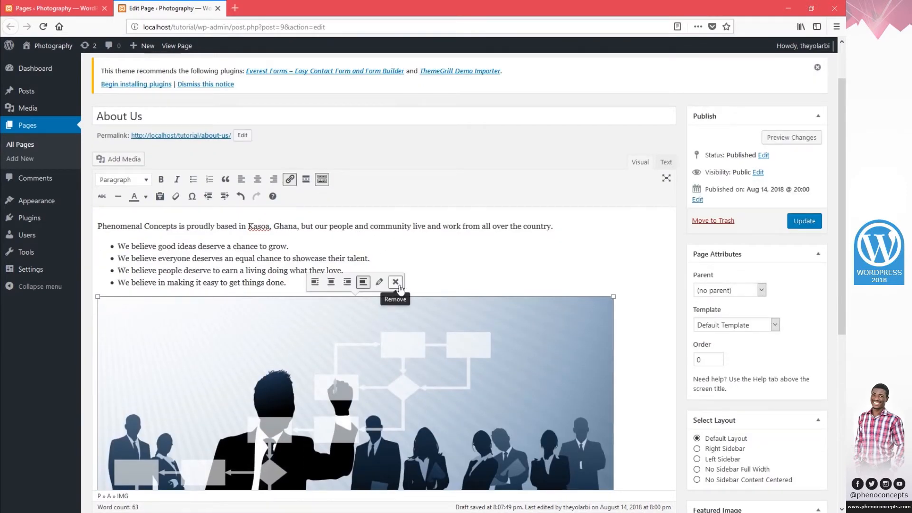
pyautogui.click(395, 283)
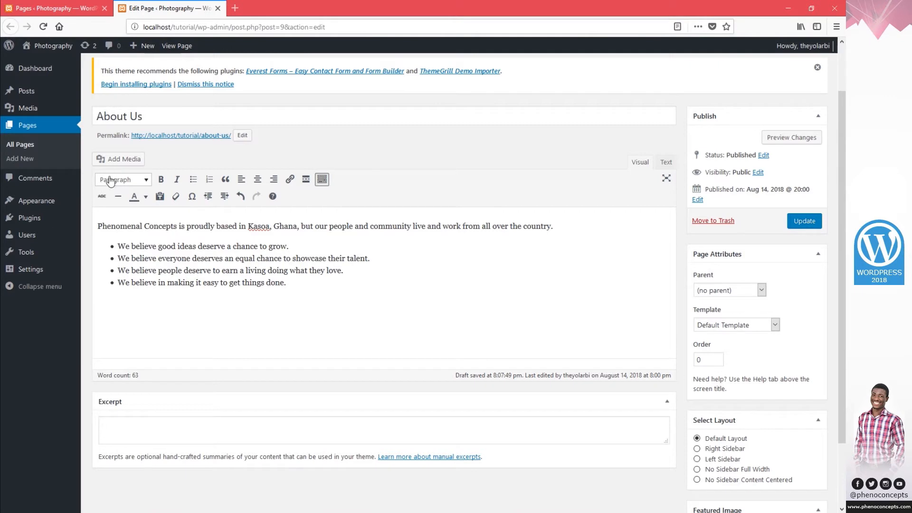
pyautogui.click(119, 159)
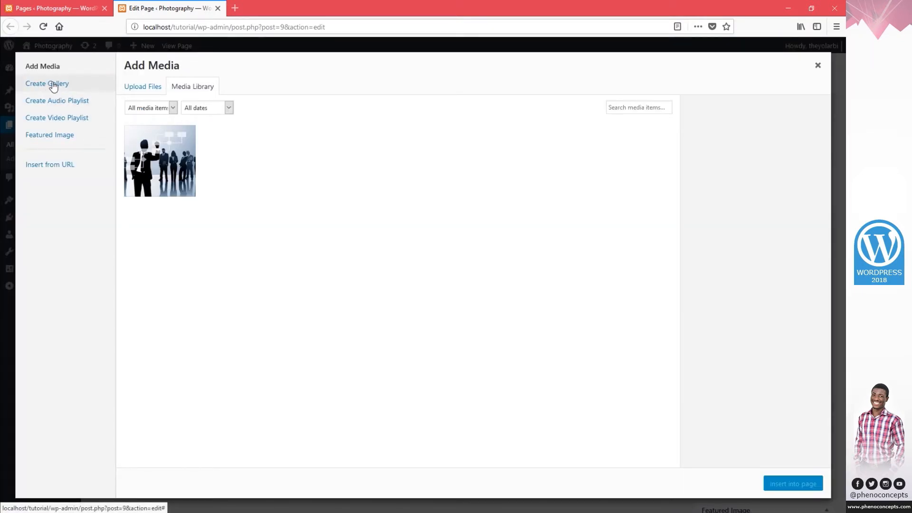
pyautogui.click(78, 86)
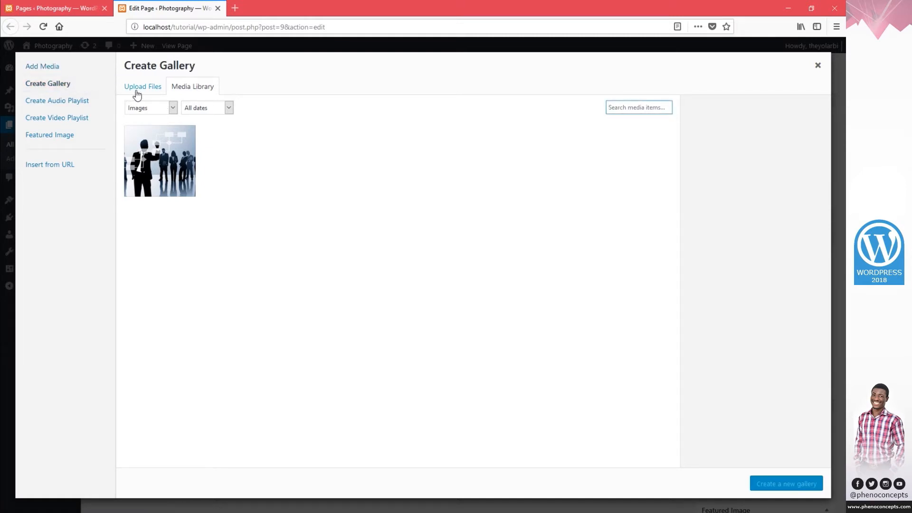
pyautogui.click(135, 89)
pyautogui.click(476, 264)
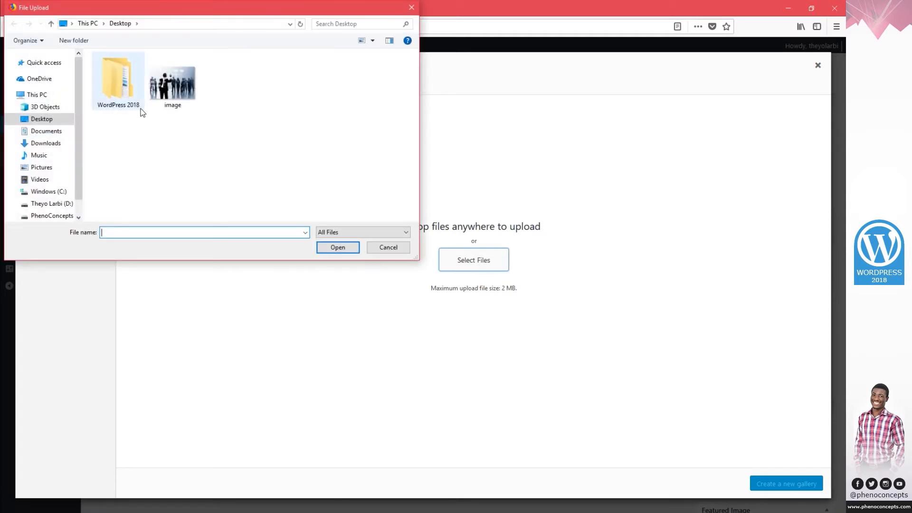
pyautogui.doubleClick(117, 78)
pyautogui.doubleClick(116, 70)
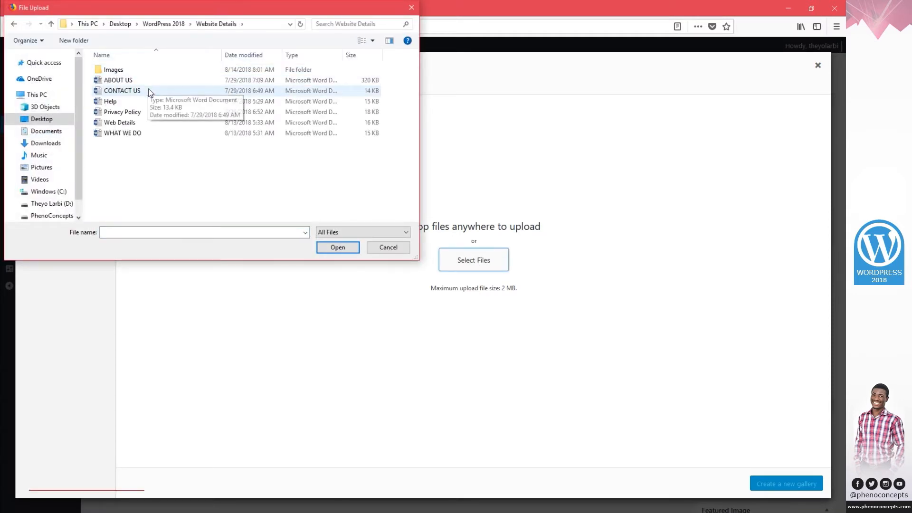
pyautogui.doubleClick(115, 72)
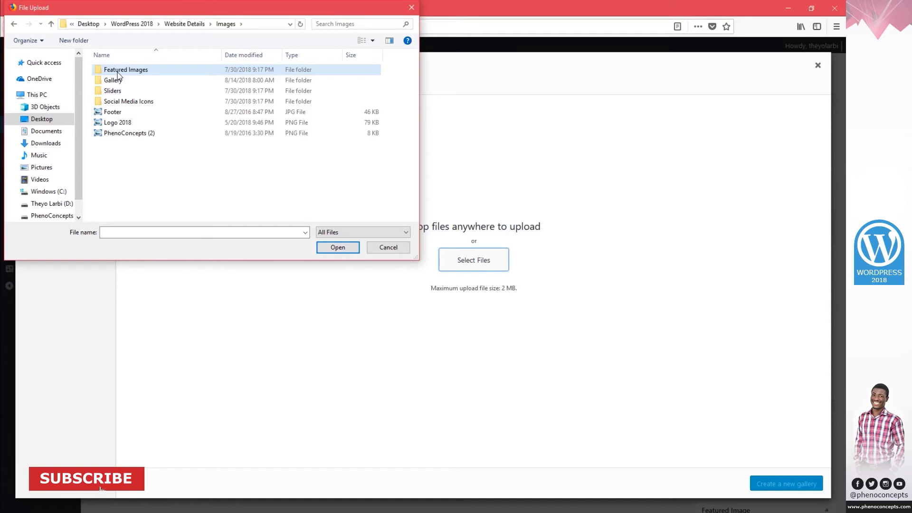
pyautogui.click(114, 81)
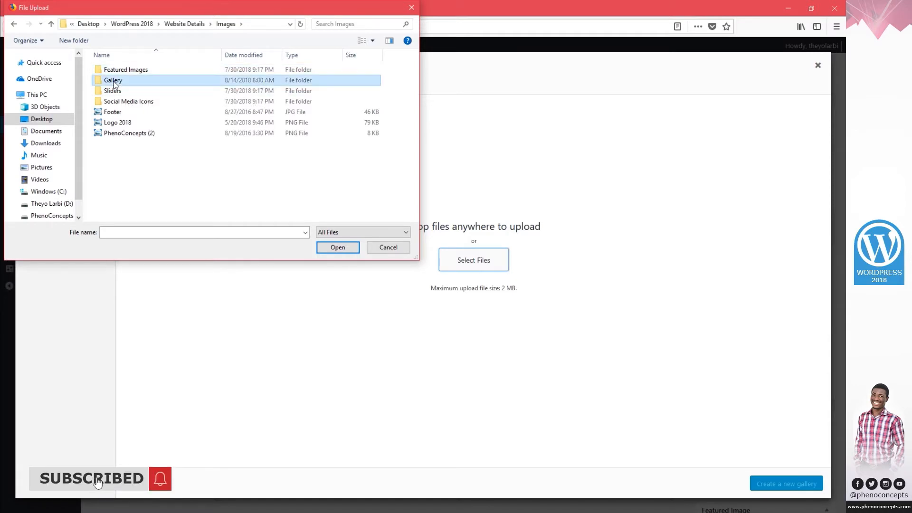
pyautogui.doubleClick(114, 81)
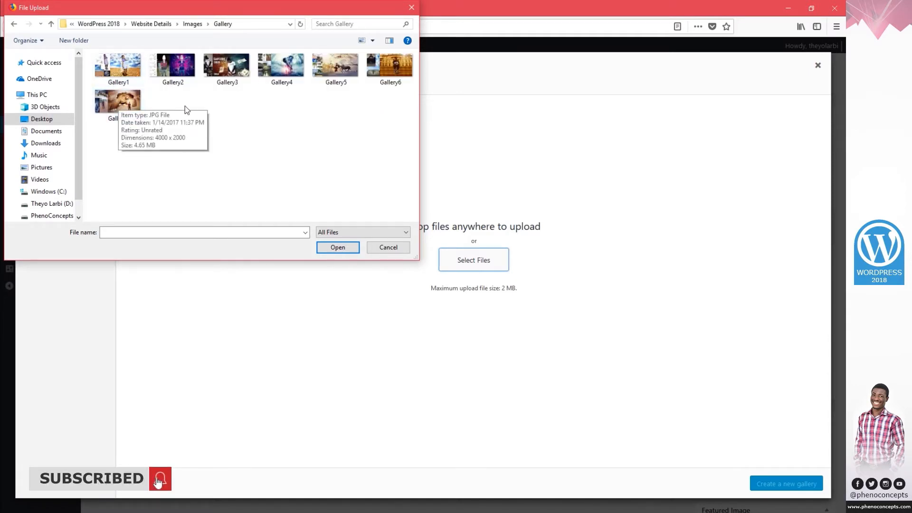
pyautogui.click(388, 247)
pyautogui.click(817, 66)
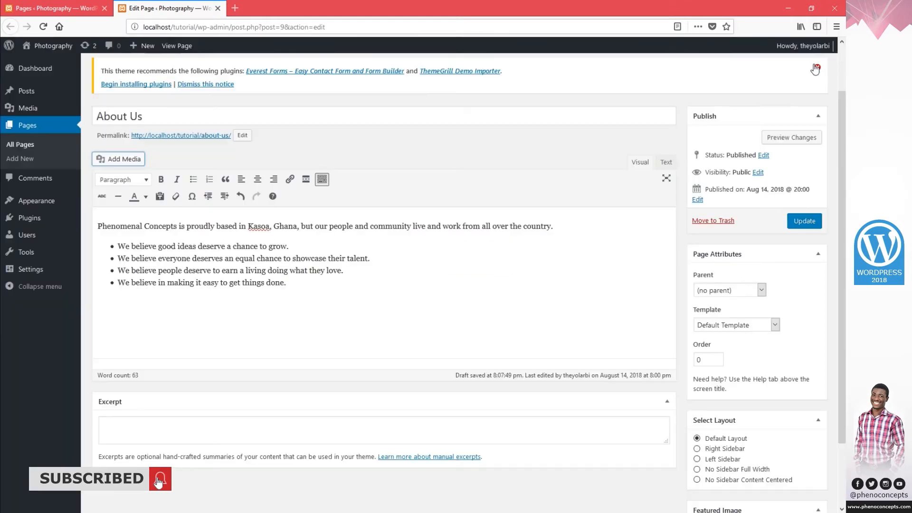
# Undo the picture's removal from the About Us content and update the page.
pyautogui.click(286, 313)
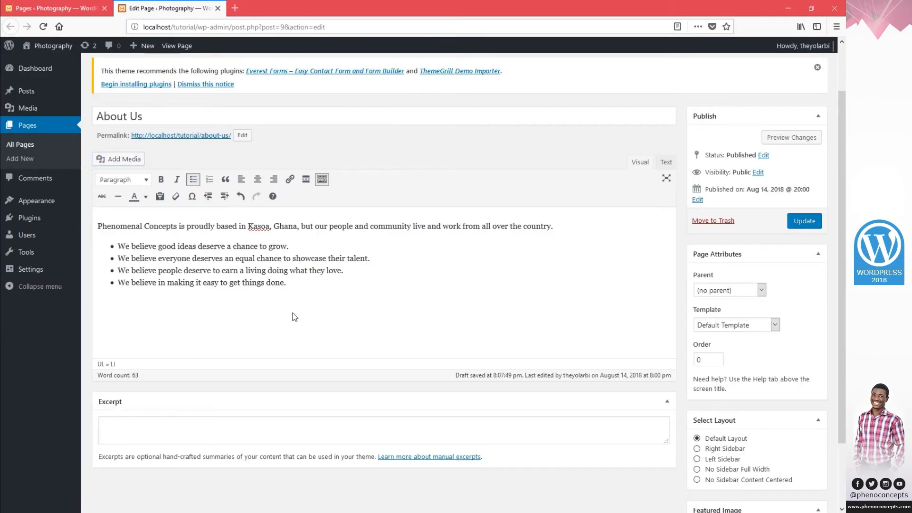
pyautogui.hotkey('ctrl', 'z')
pyautogui.click(804, 166)
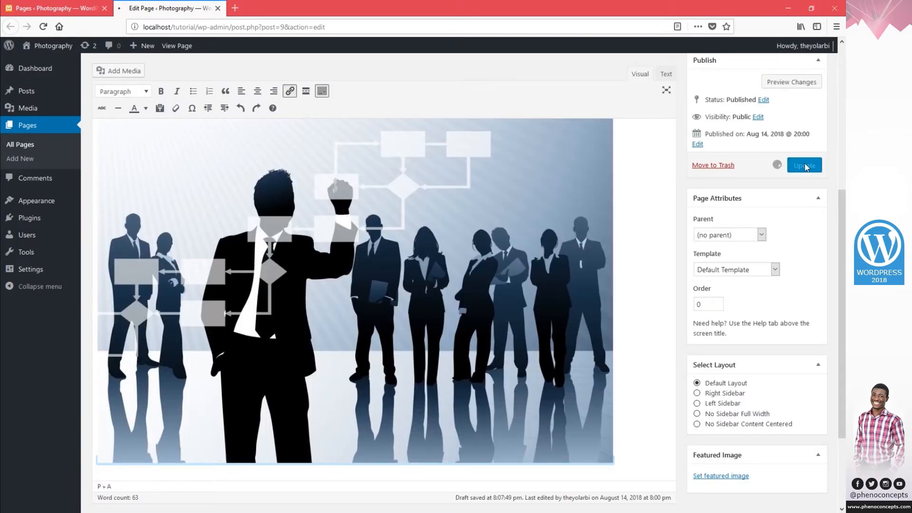
# Open the GALLERY page from the pages list in a new tab for editing, closing the About Us editor.
pyautogui.click(73, 7)
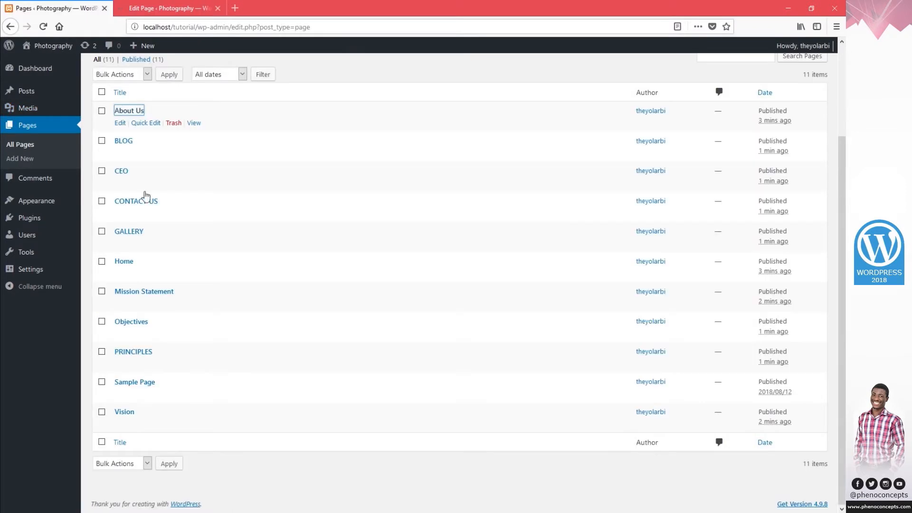
pyautogui.click(132, 235)
pyautogui.rightClick(133, 235)
pyautogui.click(208, 238)
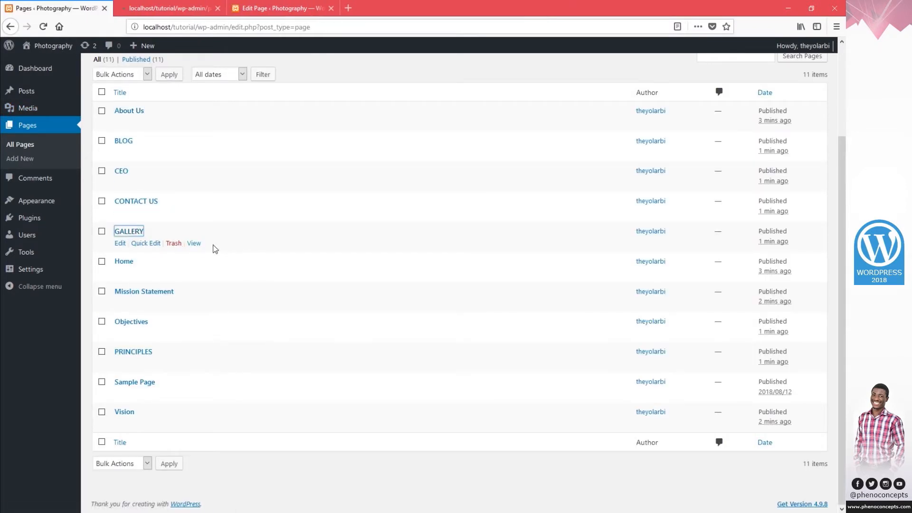
pyautogui.click(331, 8)
pyautogui.click(180, 8)
# Begin creating a new media gallery in the empty body of the GALLERY page.
pyautogui.click(163, 177)
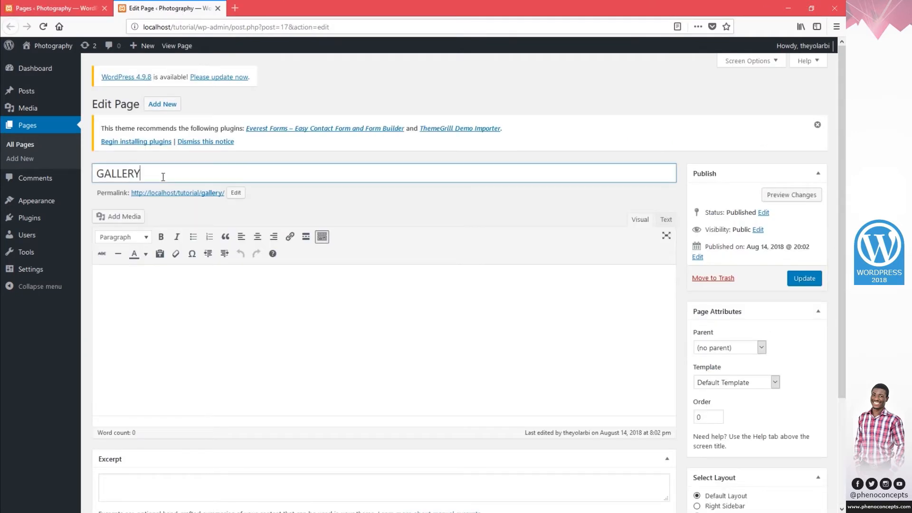
pyautogui.click(187, 309)
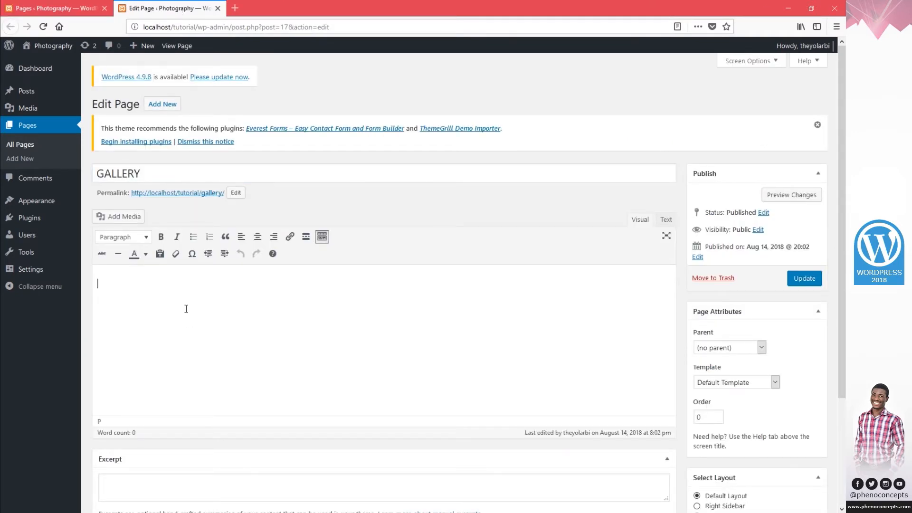
pyautogui.click(137, 220)
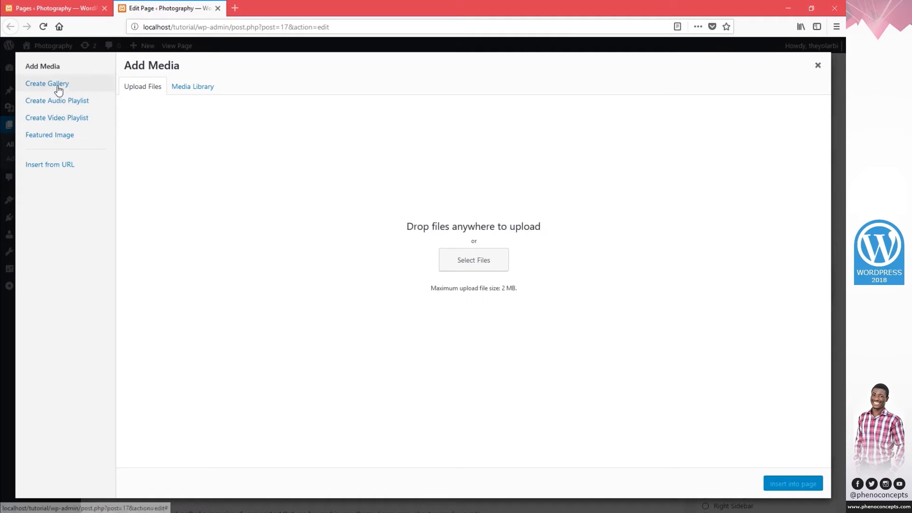
pyautogui.click(37, 87)
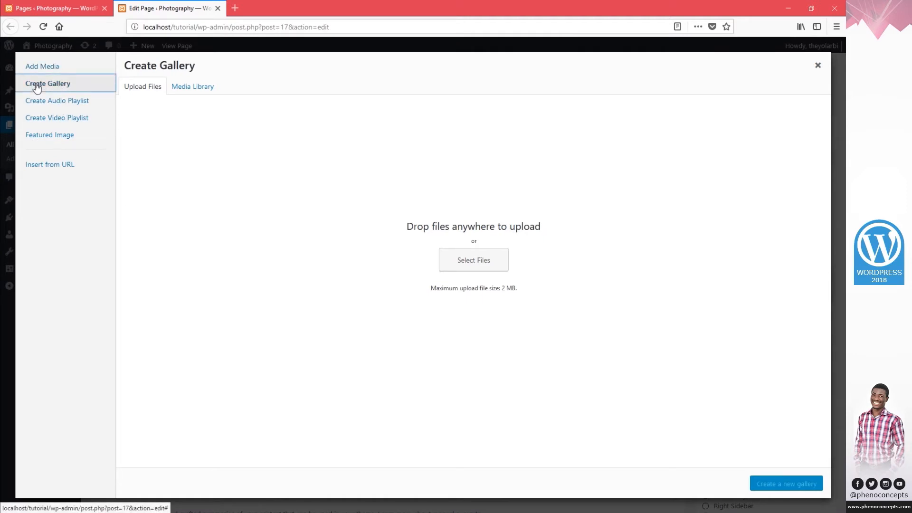
# Try to upload Gallery1 through Gallery7 from the Gallery folder in WordPress 2018 > Website Details > Images.
pyautogui.click(472, 268)
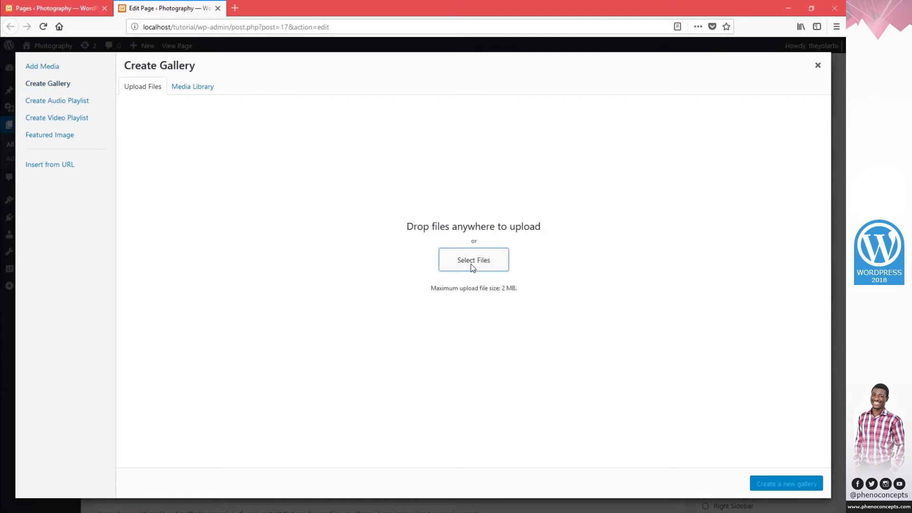
pyautogui.doubleClick(126, 90)
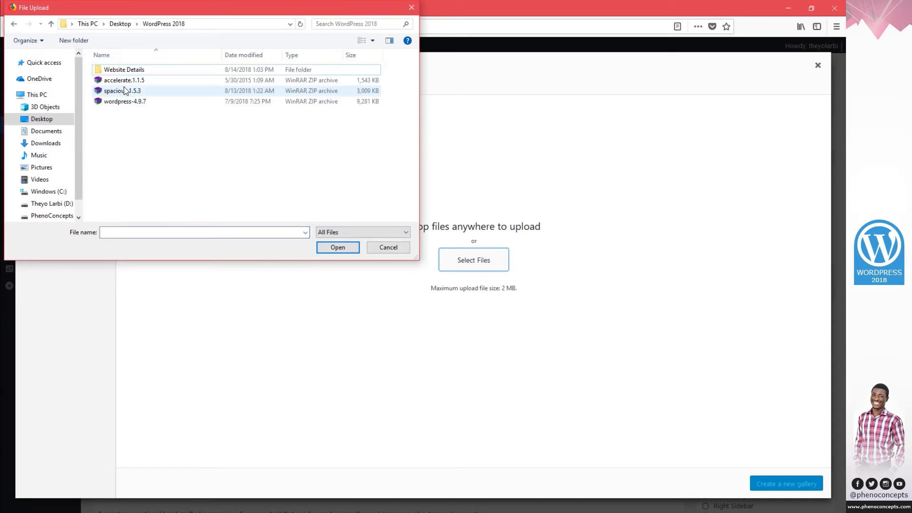
pyautogui.doubleClick(119, 69)
pyautogui.doubleClick(117, 70)
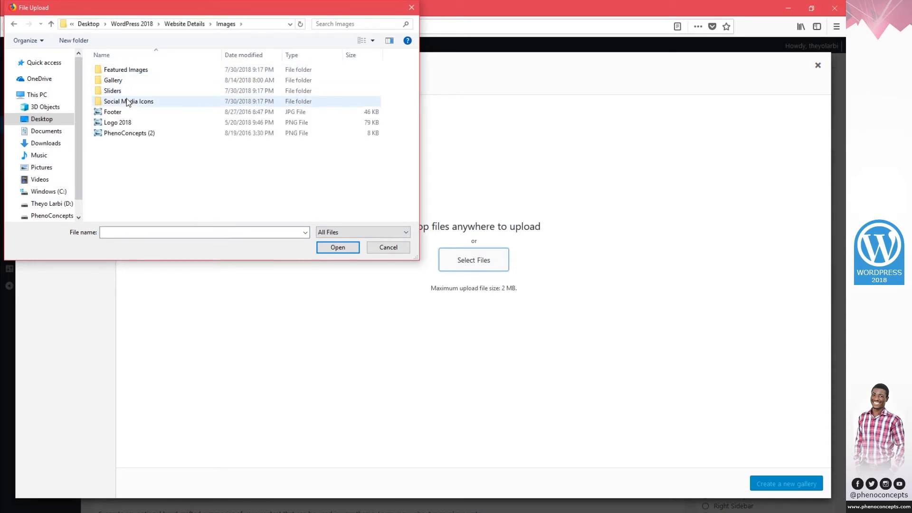
pyautogui.doubleClick(113, 81)
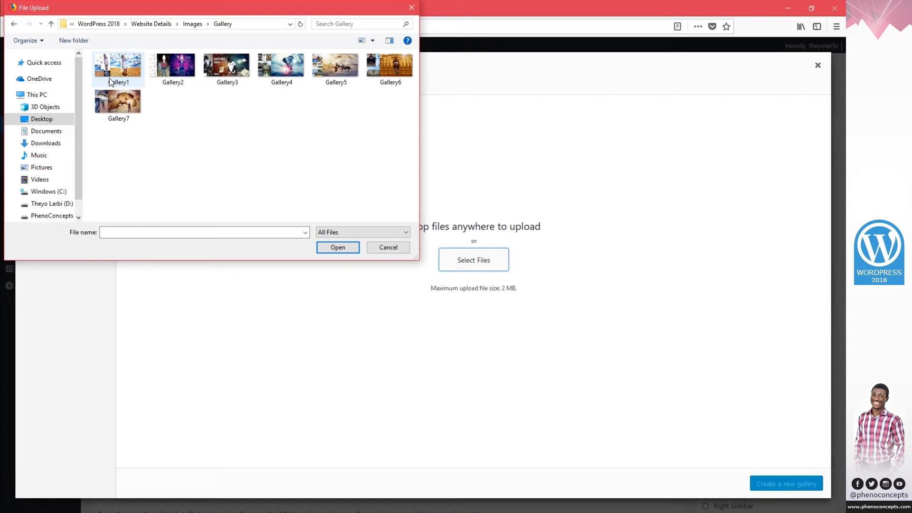
pyautogui.hotkey('ctrl', 'a')
pyautogui.click(337, 246)
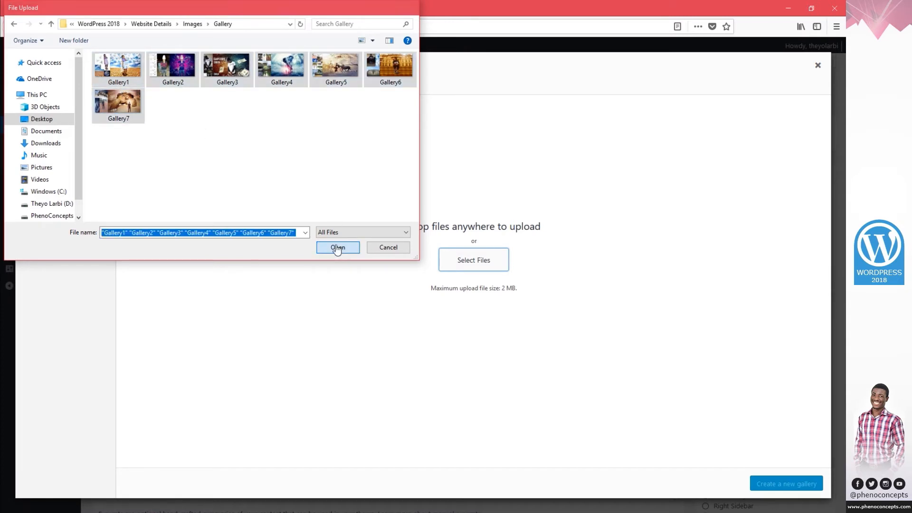
# Examine the upload messages for each gallery image and the site's maximum upload file size.
pyautogui.scroll(-1, 404, 271)
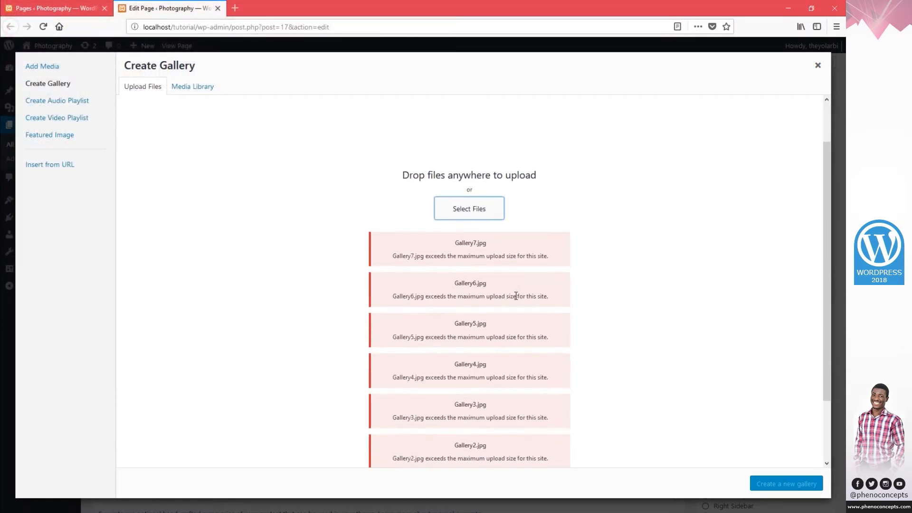
pyautogui.moveTo(427, 256); pyautogui.dragTo(508, 255)
pyautogui.click(510, 256)
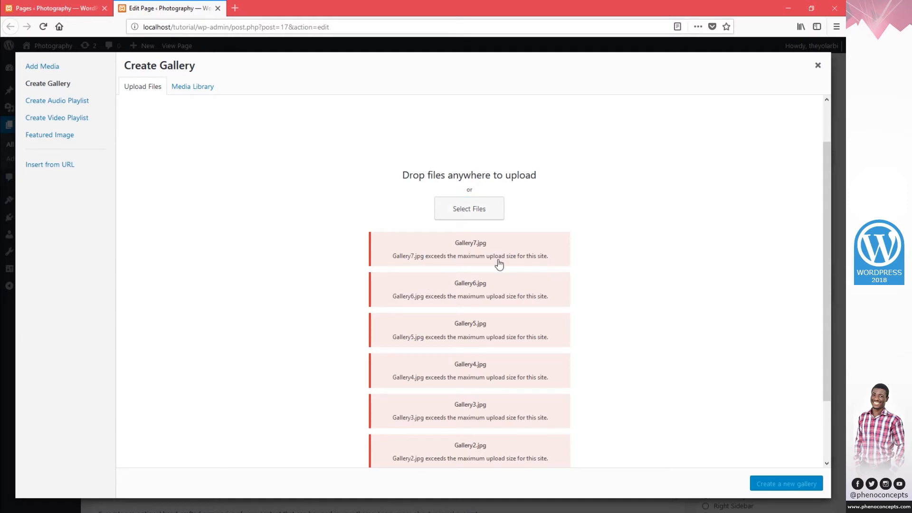
pyautogui.scroll(-2, 538, 262)
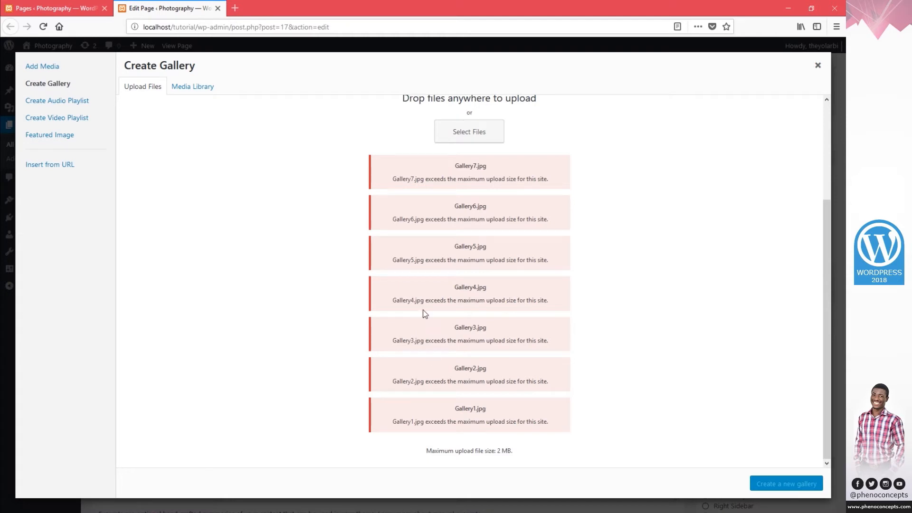
pyautogui.scroll(3, 423, 312)
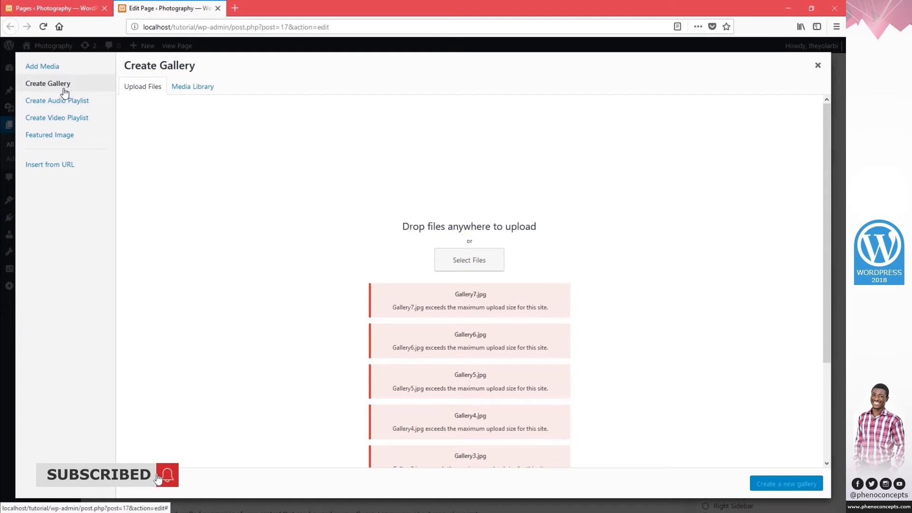
# Upload five images from the Pictures folder for the new gallery, including Buniess Card Size Template V2.jpg and Captur.PNG.
pyautogui.click(480, 264)
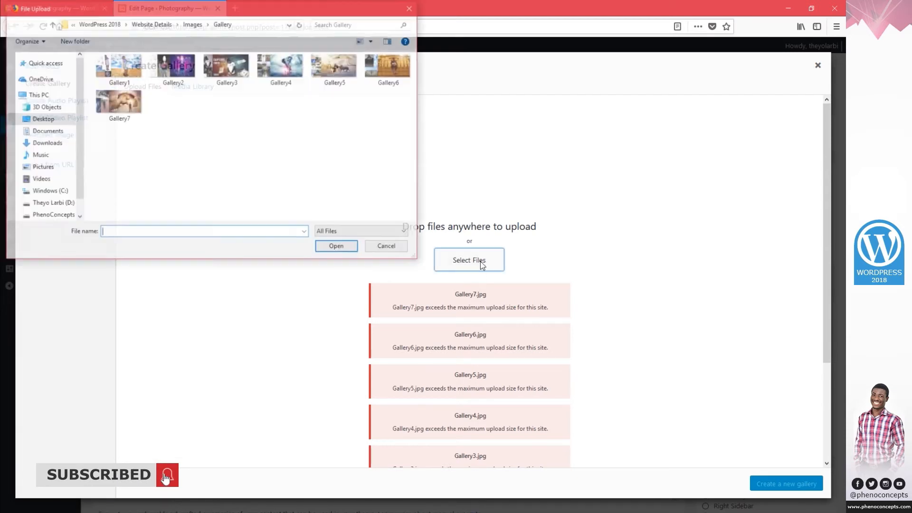
pyautogui.click(42, 168)
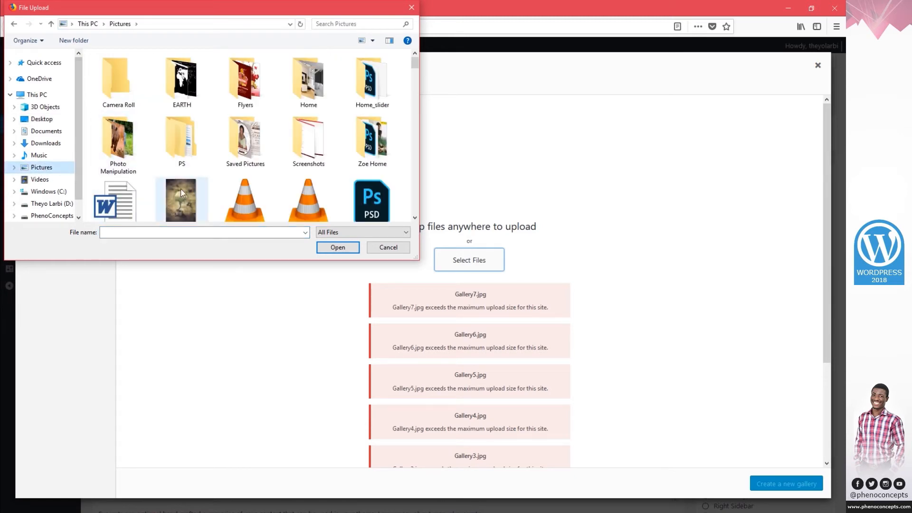
pyautogui.scroll(-5, 416, 66)
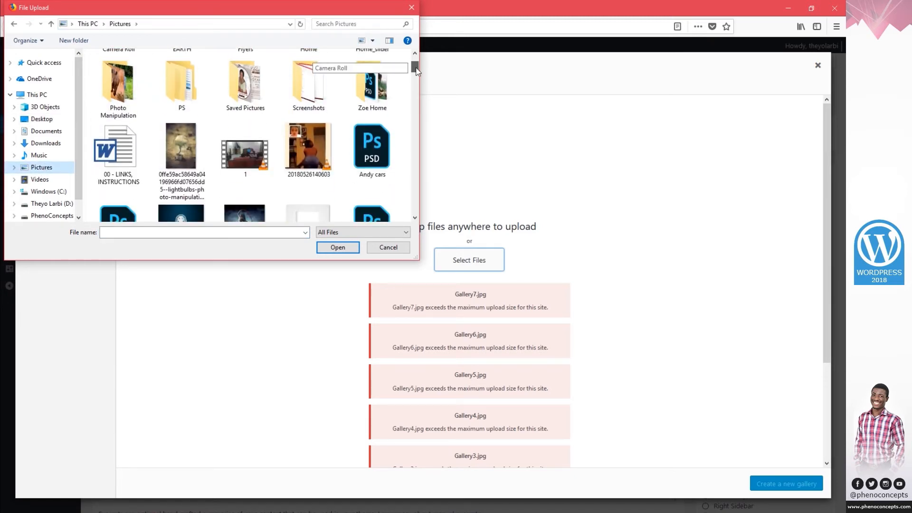
pyautogui.click(189, 125)
pyautogui.keyDown('ctrl'); pyautogui.click(234, 120); pyautogui.keyUp('ctrl')
pyautogui.keyDown('ctrl'); pyautogui.click(122, 190); pyautogui.keyUp('ctrl')
pyautogui.keyDown('ctrl'); pyautogui.click(245, 187); pyautogui.keyUp('ctrl')
pyautogui.keyDown('ctrl'); pyautogui.click(372, 187); pyautogui.keyUp('ctrl')
pyautogui.click(340, 248)
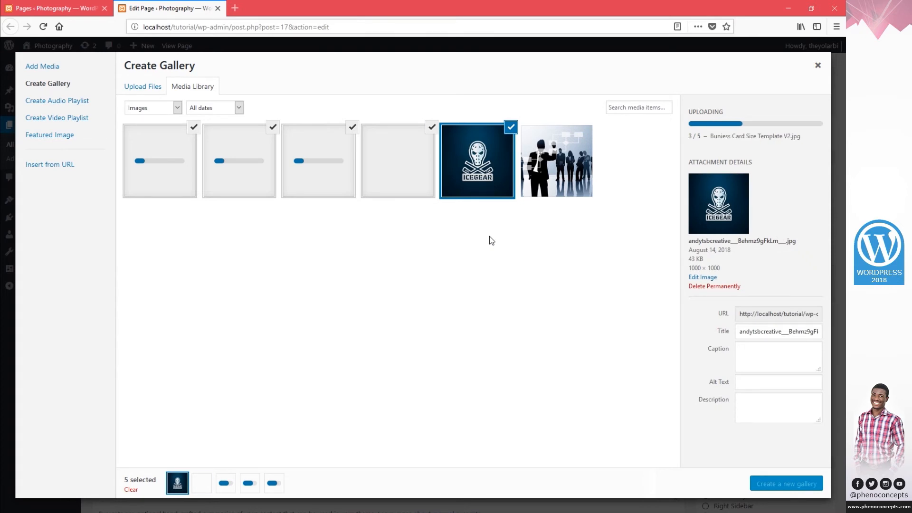
pyautogui.moveTo(695, 260); pyautogui.dragTo(689, 263)
pyautogui.click(699, 261)
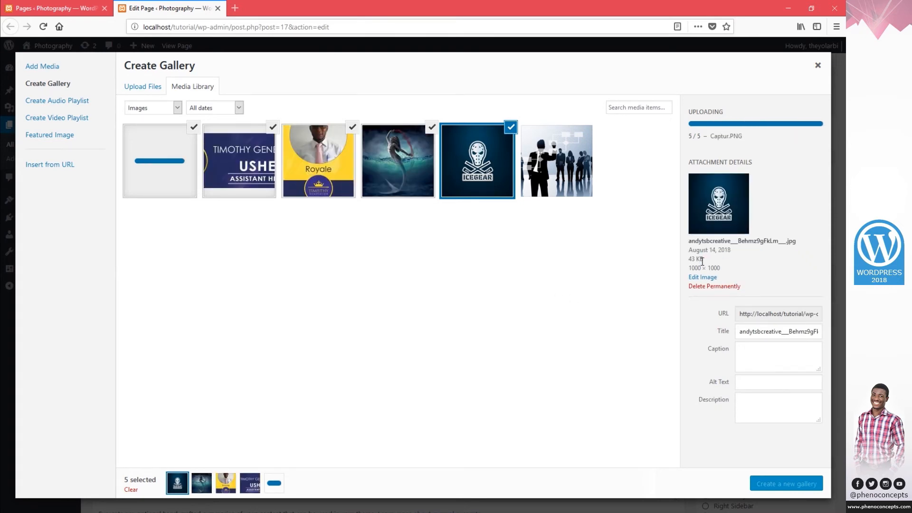
# Create a new gallery from the five uploaded images and set its Link To option to None.
pyautogui.click(768, 482)
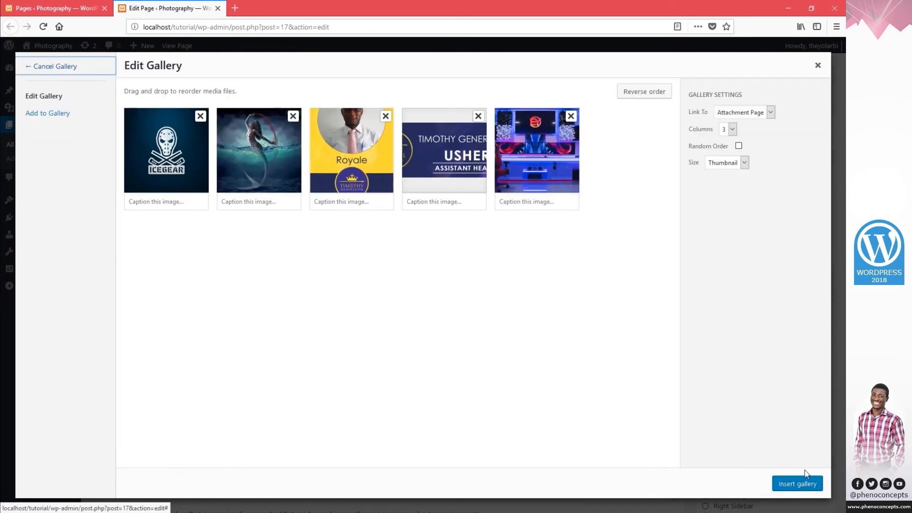
pyautogui.click(725, 162)
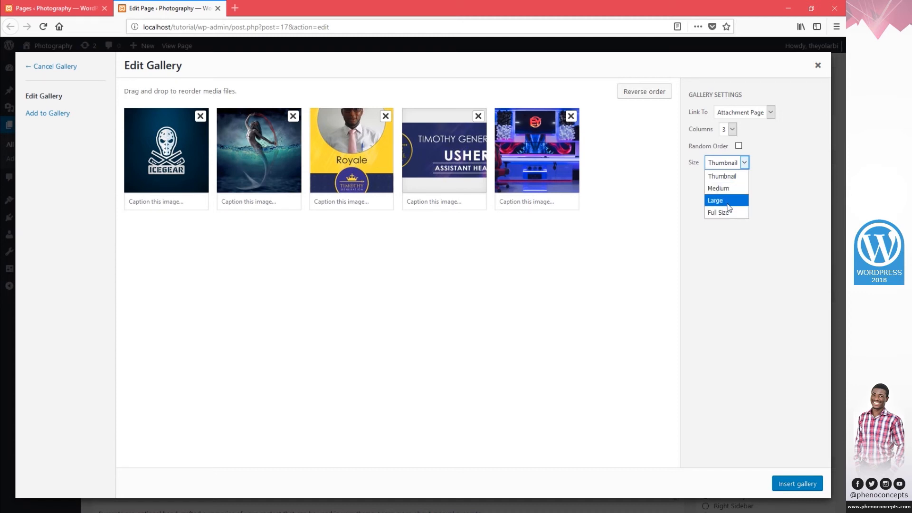
pyautogui.click(770, 208)
pyautogui.click(747, 113)
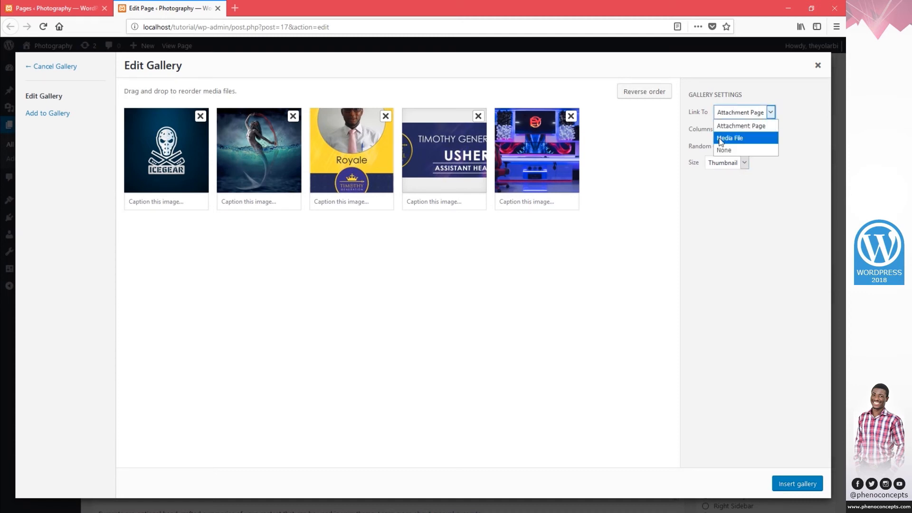
pyautogui.click(721, 148)
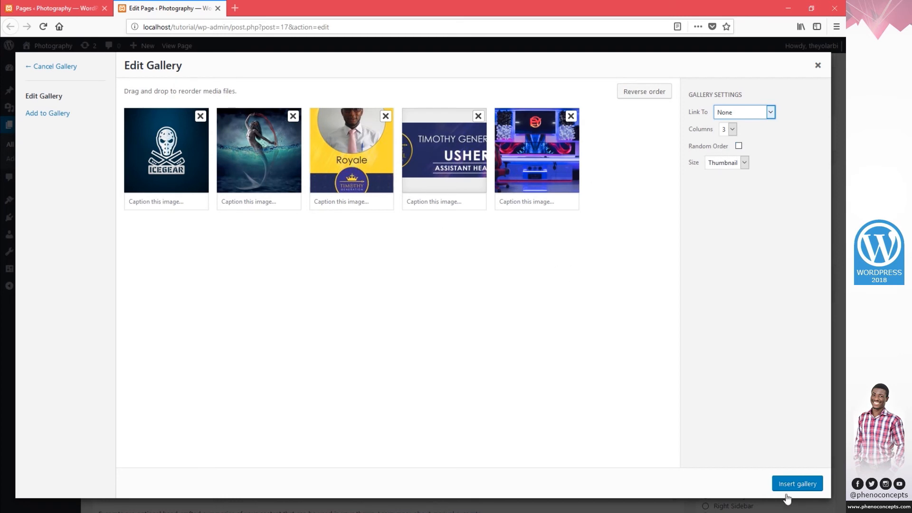
# Insert the gallery into the body of the GALLERY page and preview the page changes.
pyautogui.click(803, 486)
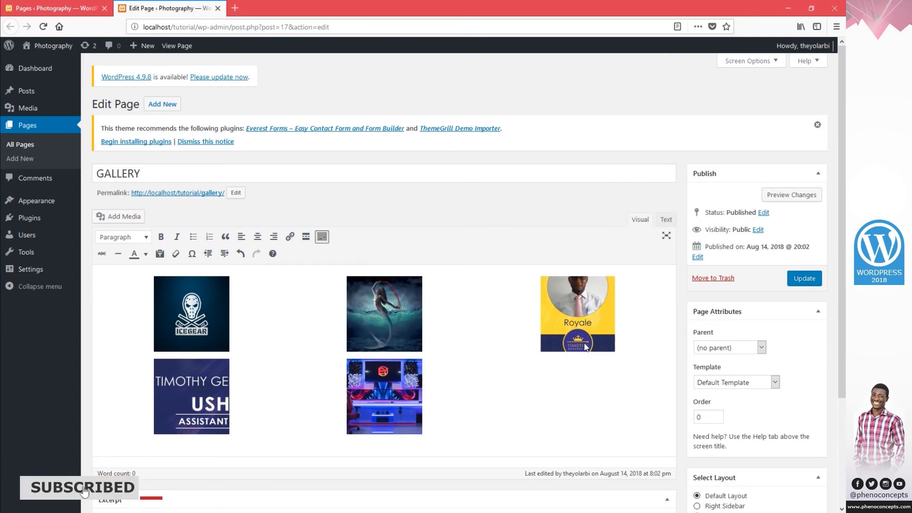
pyautogui.click(788, 195)
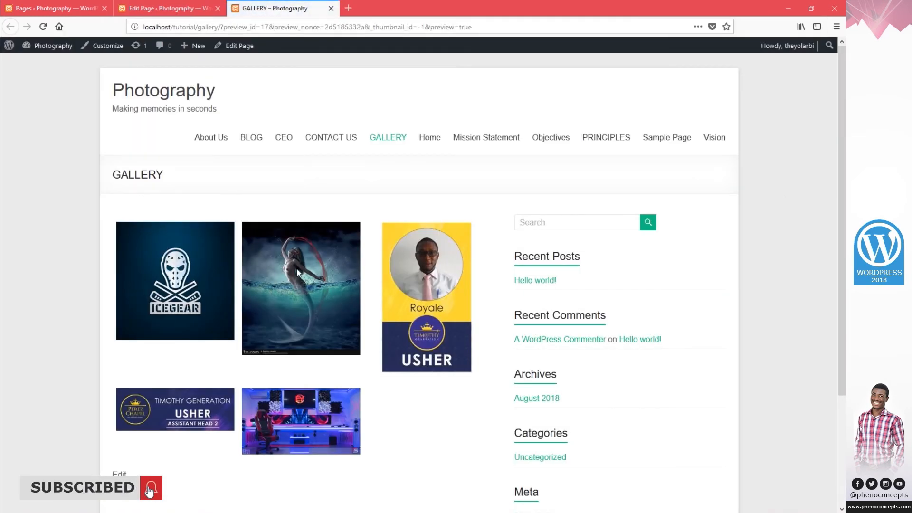